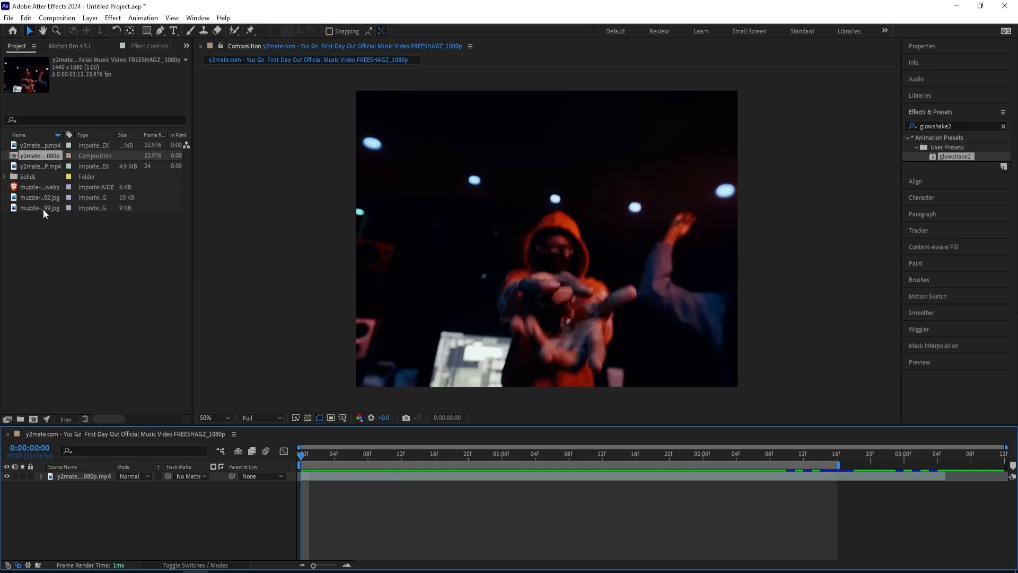
- Place the muzzle flash image ending in 99.jpg above the video from the first frame and scale it to 254%
{"action": "left_click_drag", "start_coordinate": [43, 208], "coordinate": [65, 222]}
{"action": "mouse_move", "coordinate": [316, 457]}
{"action": "left_mouse_down"}
{"action": "mouse_move", "coordinate": [317, 485]}
{"action": "mouse_move", "coordinate": [311, 475]}
{"action": "left_mouse_up"}
{"action": "key", "text": "s"}
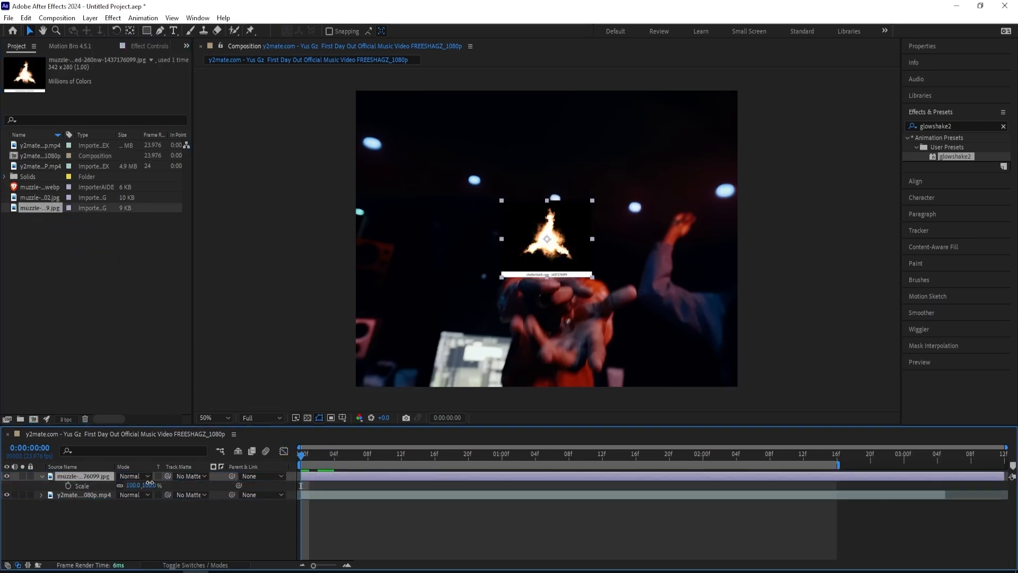
{"action": "left_click_drag", "start_coordinate": [150, 485], "coordinate": [152, 121]}
- Draw a rectangular mask around the flash that cuts off the white watermark strip below it
{"action": "left_click", "coordinate": [147, 30]}
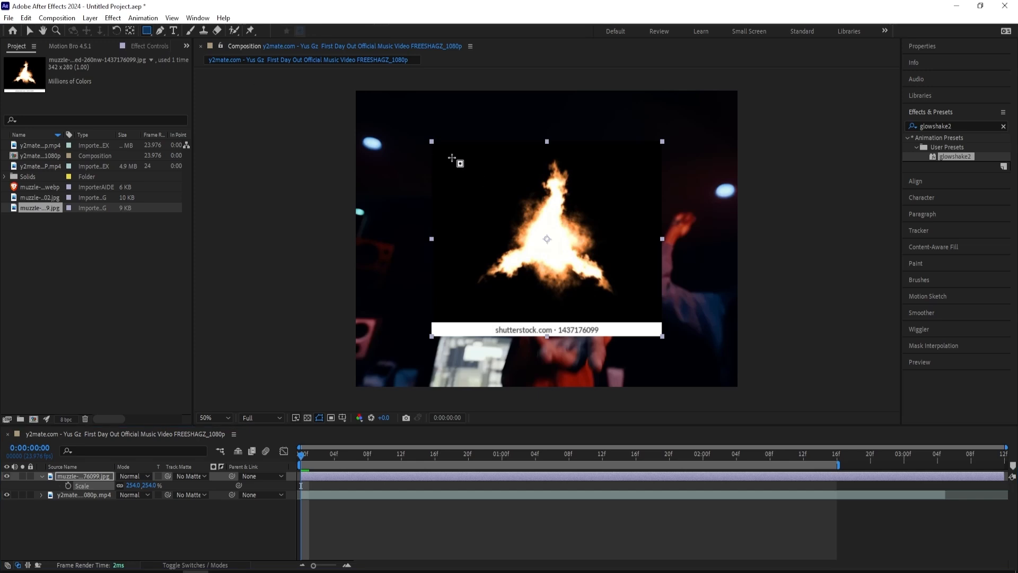
{"action": "left_click_drag", "start_coordinate": [433, 142], "coordinate": [636, 318]}
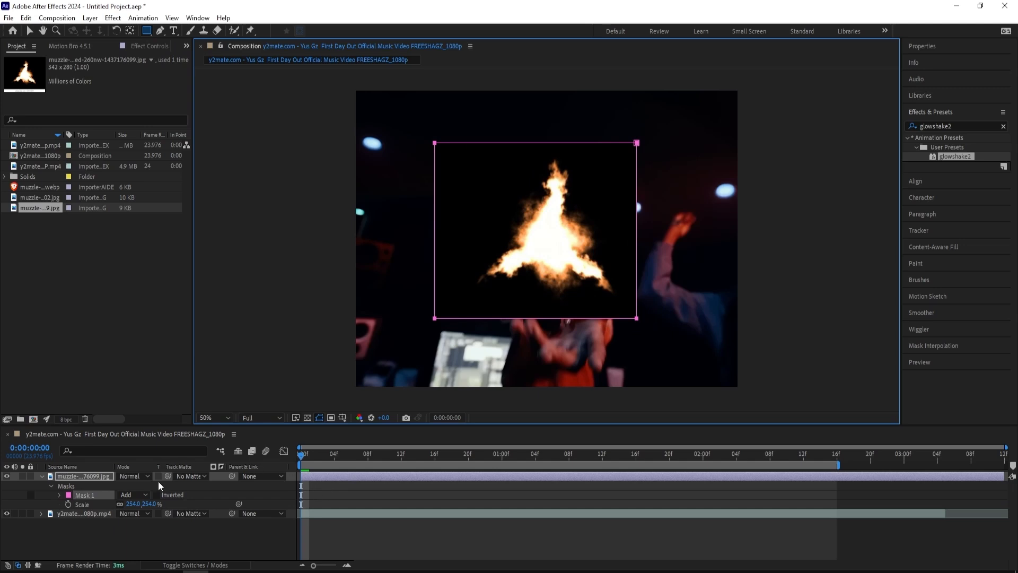
{"action": "key", "text": "v"}
- Set the flash layer's blending mode to Lighten and position the flash over the performer's hands
{"action": "left_click", "coordinate": [132, 478]}
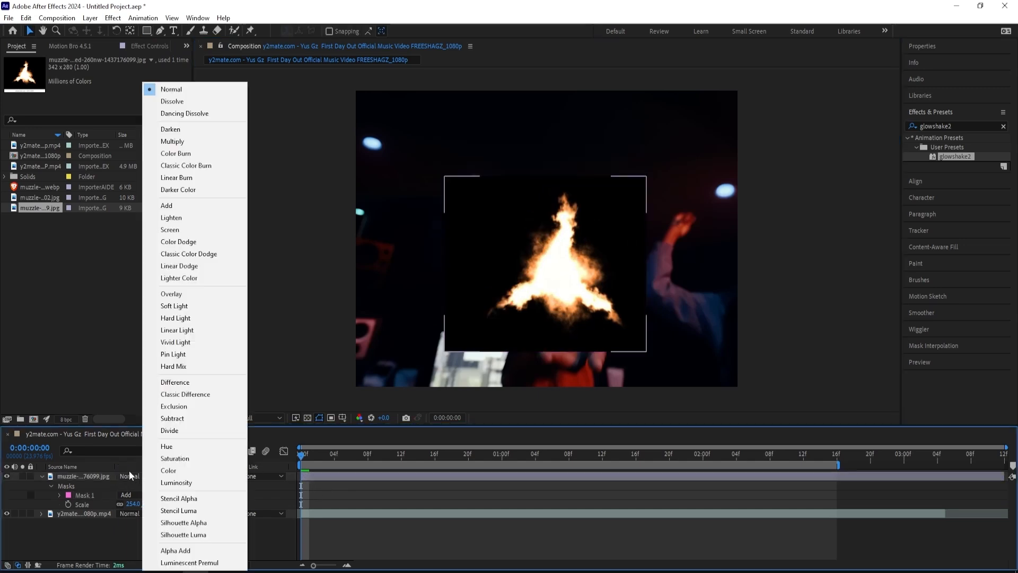
{"action": "left_click", "coordinate": [195, 215]}
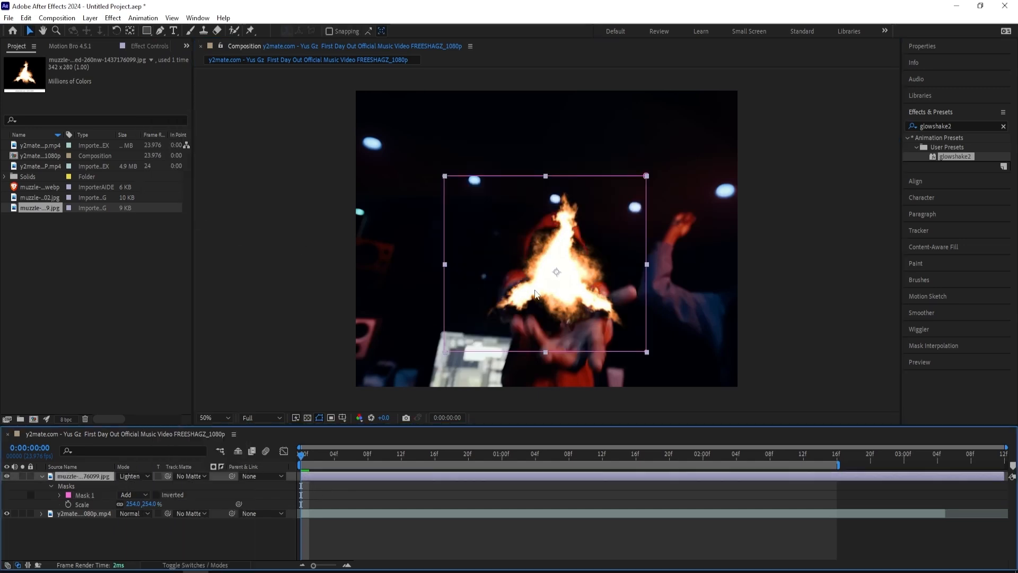
{"action": "left_click_drag", "start_coordinate": [535, 294], "coordinate": [538, 304]}
- Find the Deep Glow effect and apply it to the flash layer
{"action": "key", "text": "ctrl+5"}
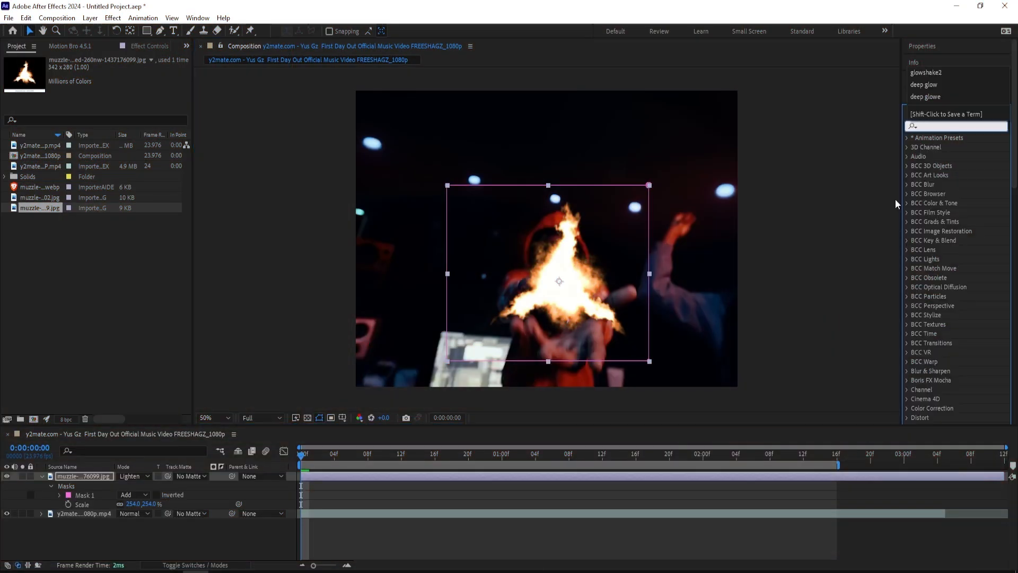
{"action": "type", "text": "dee"}
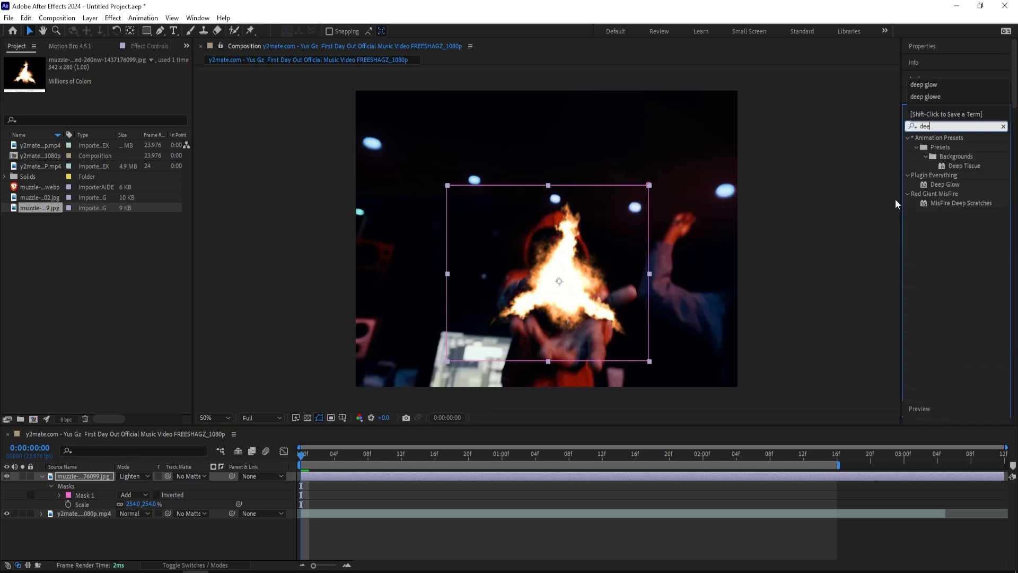
{"action": "type", "text": "p glow"}
{"action": "double_click", "coordinate": [944, 146]}
- Return the flash layer's blending mode to Normal and enable Unmult in Deep Glow
{"action": "left_click", "coordinate": [133, 475]}
{"action": "left_click", "coordinate": [124, 486]}
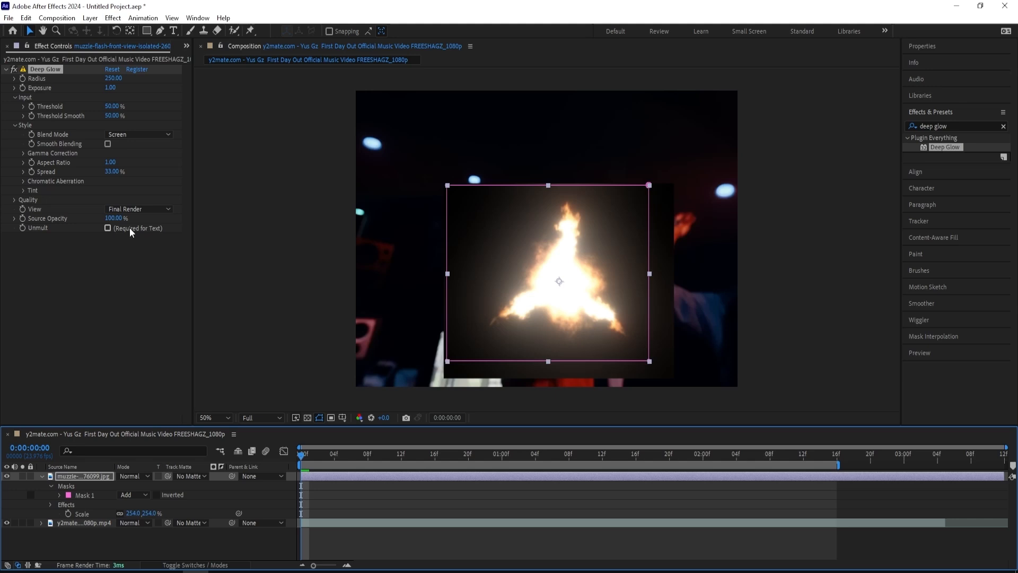
{"action": "left_click", "coordinate": [108, 228]}
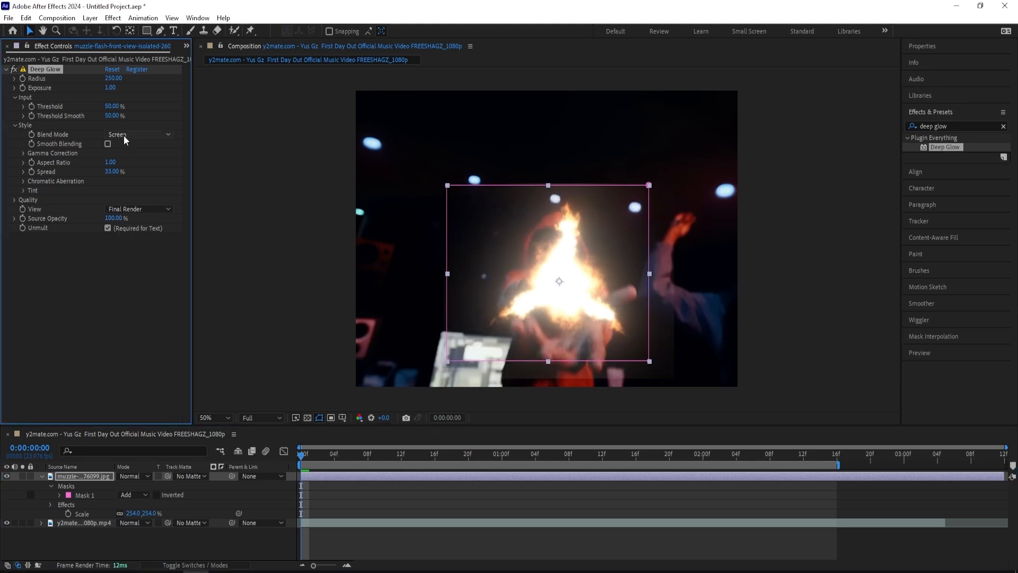
- Set Deep Glow's Exposure to 0.41, Threshold to 66% and Aspect Ratio to 1.09
{"action": "mouse_move", "coordinate": [111, 89]}
{"action": "left_mouse_down"}
{"action": "mouse_move", "coordinate": [82, 90]}
{"action": "mouse_move", "coordinate": [114, 88]}
{"action": "left_mouse_up"}
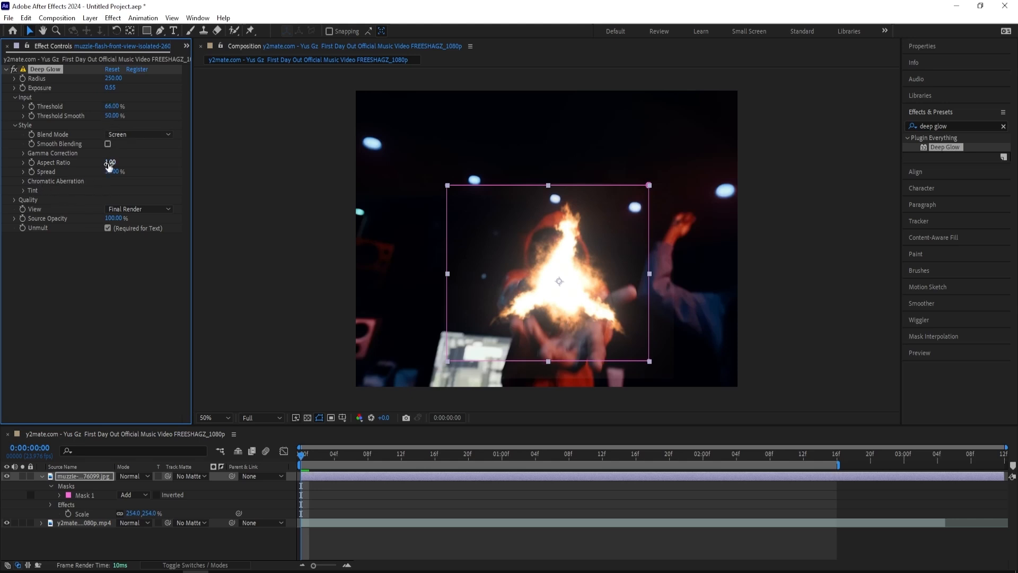
{"action": "left_click_drag", "start_coordinate": [108, 163], "coordinate": [88, 164]}
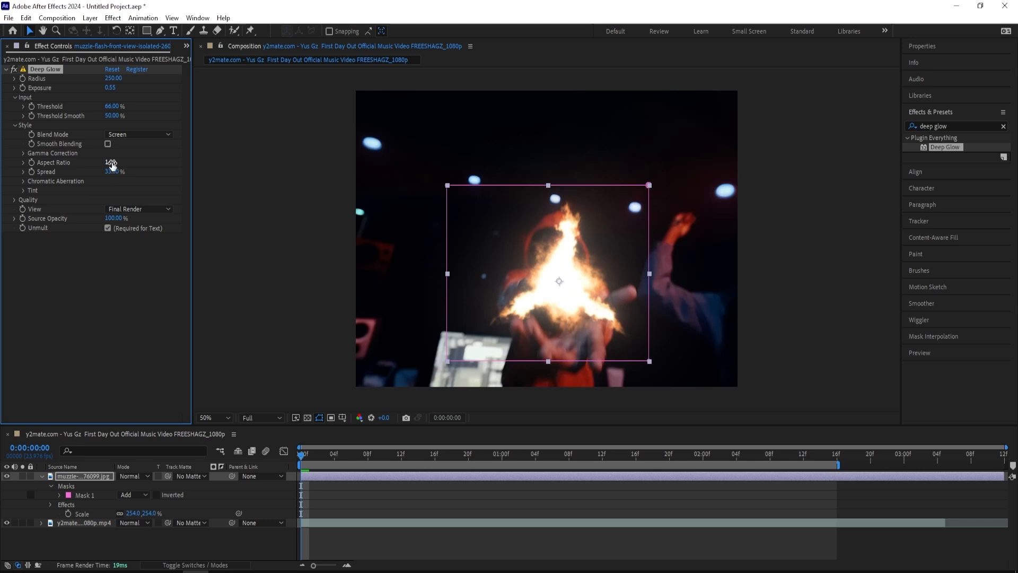
{"action": "left_click", "coordinate": [316, 443]}
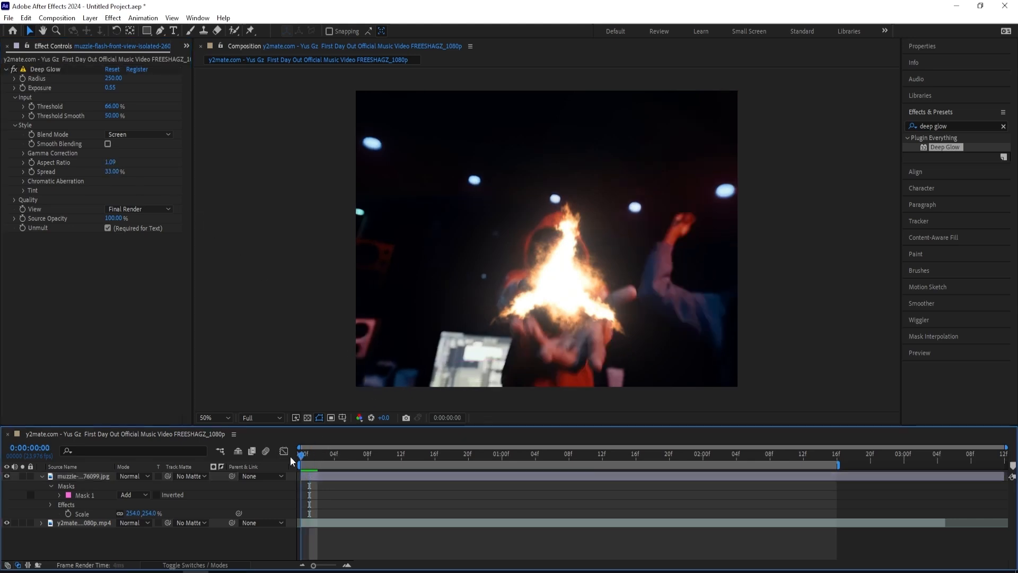
{"action": "left_click", "coordinate": [327, 476]}
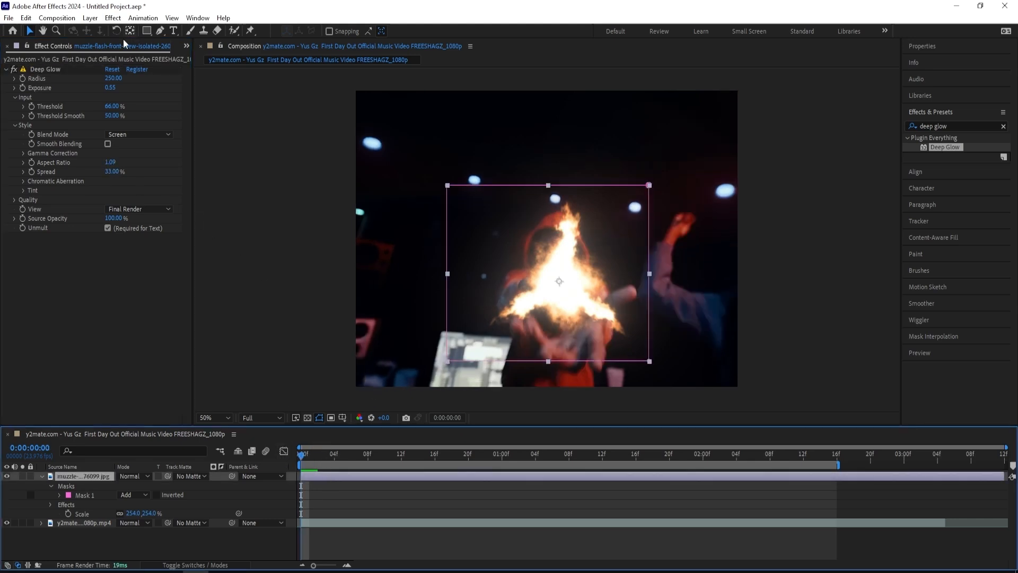
{"action": "left_click_drag", "start_coordinate": [112, 89], "coordinate": [106, 90]}
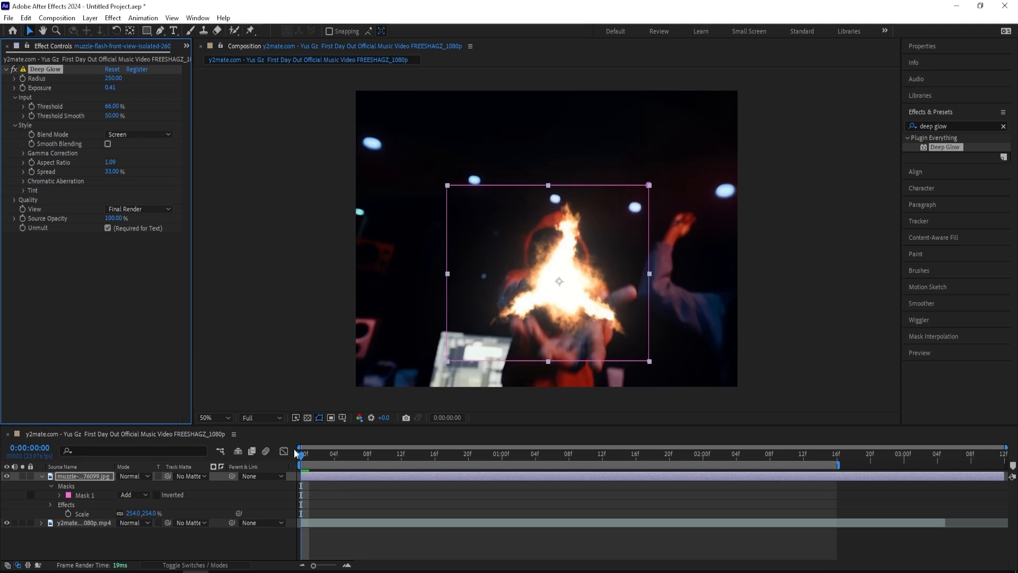
- Split the flash layer at frame 1 and delete the part after it, keeping a single-frame flash
{"action": "left_click", "coordinate": [310, 455]}
{"action": "key", "text": "ctrl+d"}
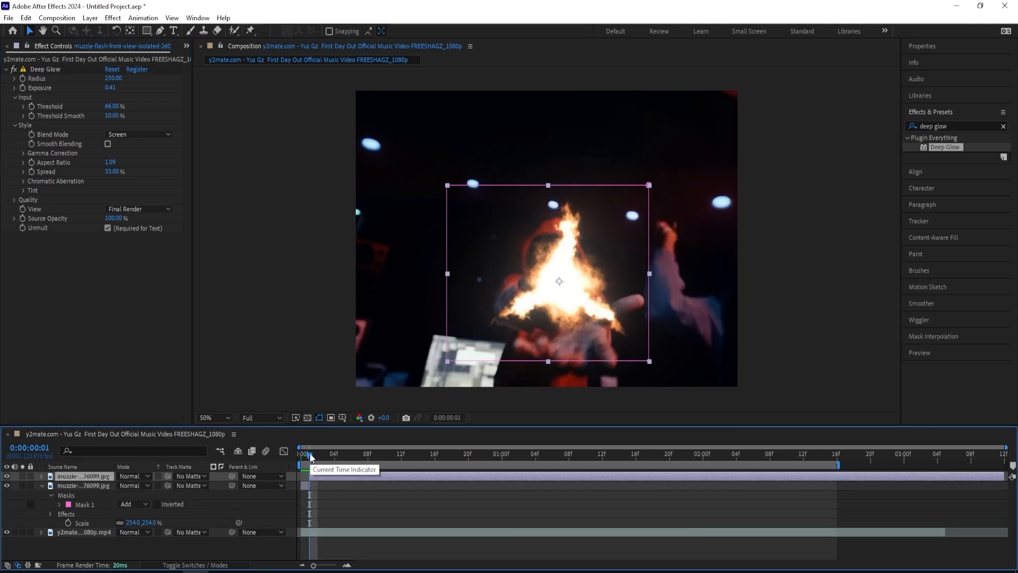
{"action": "key", "text": "Delete"}
{"action": "mouse_move", "coordinate": [310, 454]}
{"action": "left_mouse_down"}
{"action": "mouse_move", "coordinate": [301, 455]}
{"action": "mouse_move", "coordinate": [328, 457]}
{"action": "mouse_move", "coordinate": [302, 456]}
{"action": "left_mouse_up"}
- Add the muzzle flash image ending in 102.jpg as the top layer, starting at frame 2
{"action": "left_click", "coordinate": [347, 565]}
{"action": "left_click", "coordinate": [7, 46]}
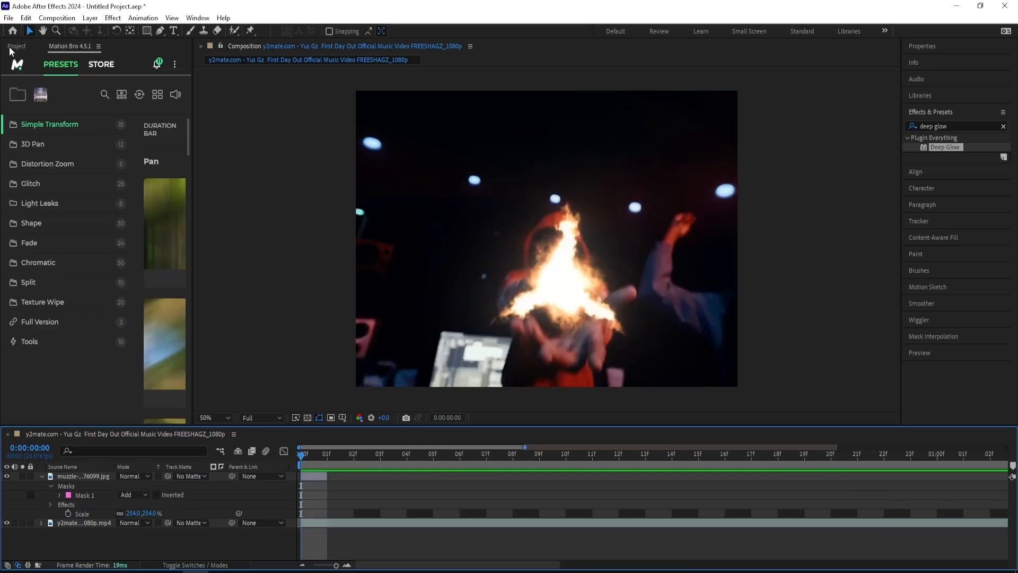
{"action": "left_click", "coordinate": [13, 47]}
{"action": "left_click_drag", "start_coordinate": [36, 201], "coordinate": [364, 479]}
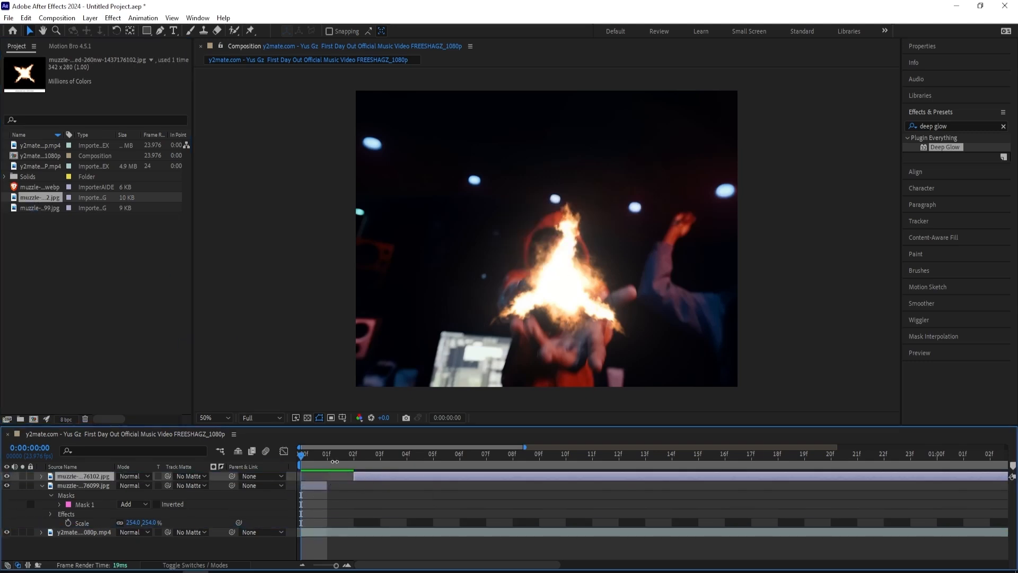
{"action": "left_click_drag", "start_coordinate": [312, 456], "coordinate": [352, 450]}
- Set the second flash layer's scale to 250%
{"action": "key", "text": "s"}
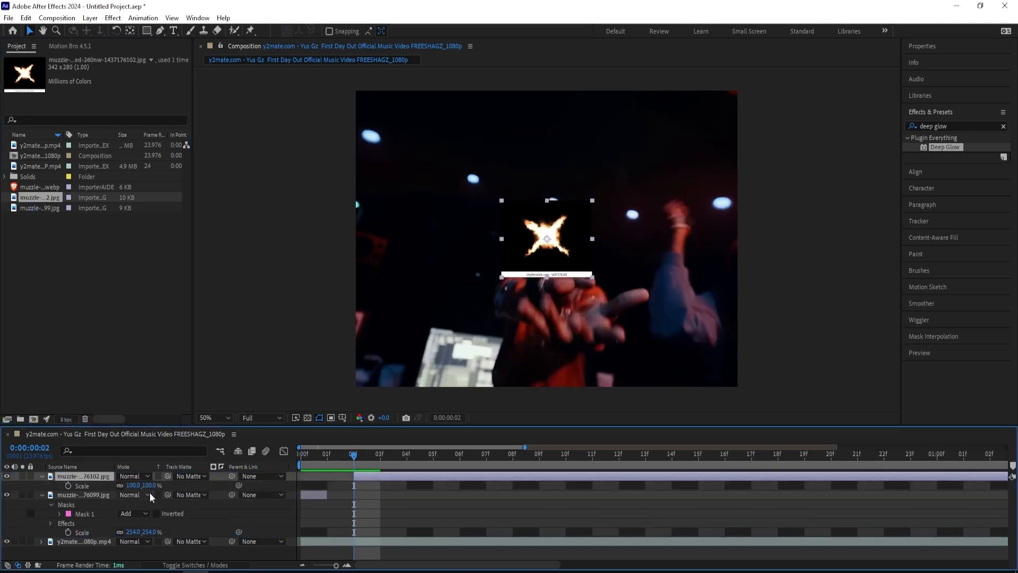
{"action": "left_click", "coordinate": [153, 486]}
{"action": "type", "text": "250"}
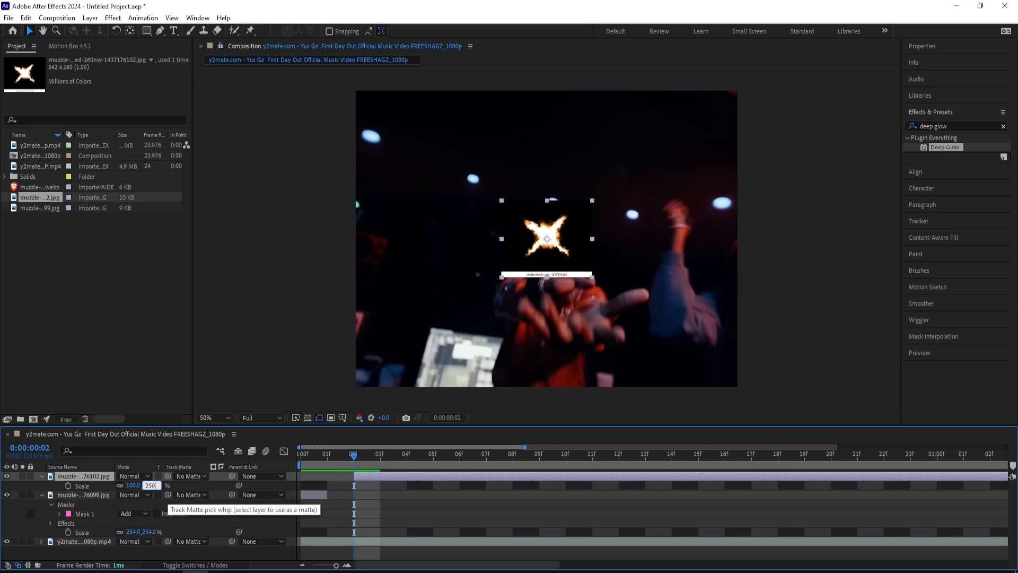
{"action": "key", "text": "Return"}
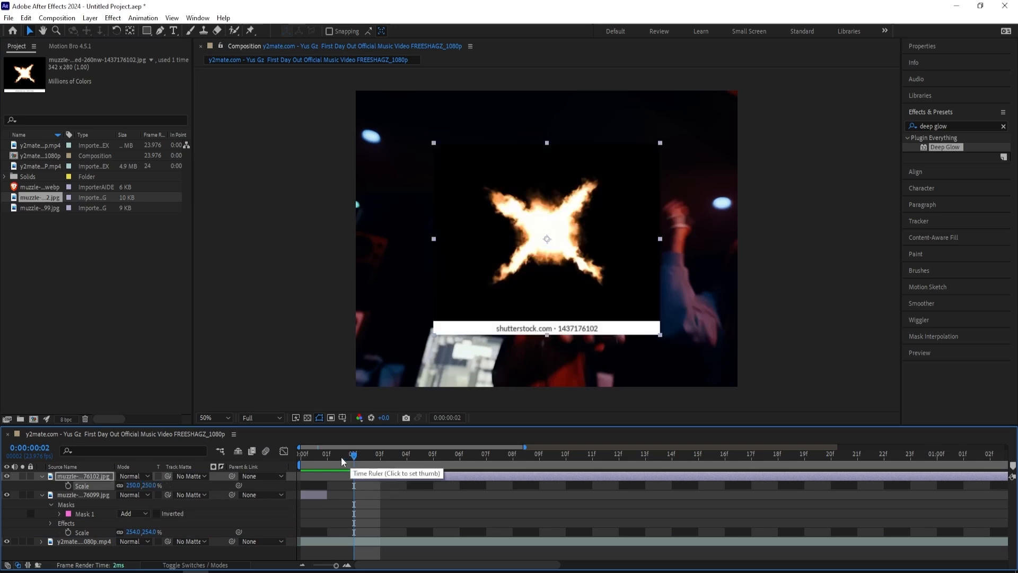
- Draw a rectangular mask around the X-shaped flash, leaving out its watermark strip
{"action": "mouse_move", "coordinate": [352, 456]}
{"action": "left_mouse_down"}
{"action": "mouse_move", "coordinate": [301, 463]}
{"action": "mouse_move", "coordinate": [354, 461]}
{"action": "left_mouse_up"}
{"action": "left_click", "coordinate": [146, 30]}
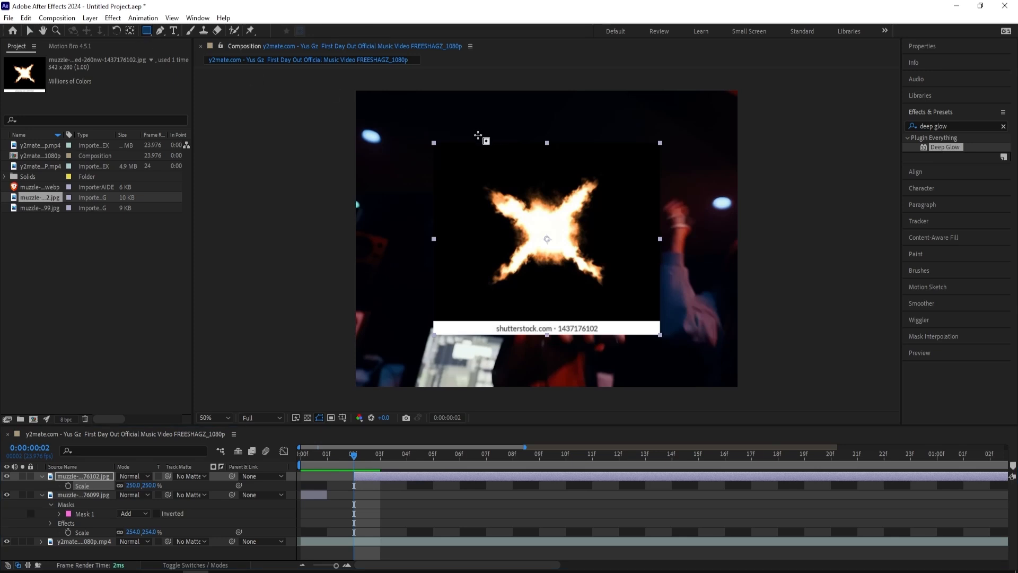
{"action": "left_click_drag", "start_coordinate": [439, 151], "coordinate": [629, 311]}
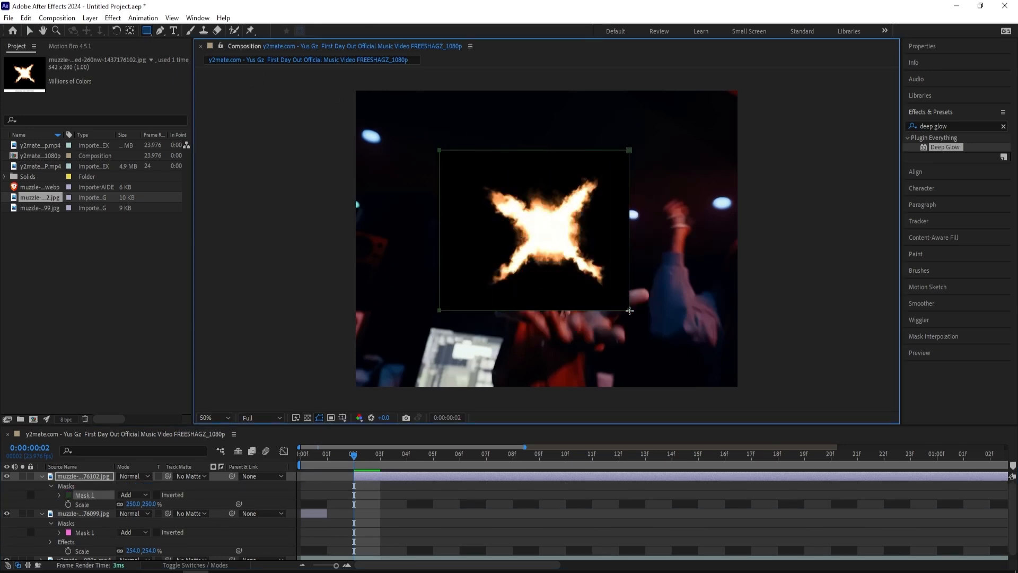
{"action": "key", "text": "v"}
- Copy Deep Glow from the first flash layer to the second and move the second flash over the performer's hands
{"action": "left_click", "coordinate": [83, 513]}
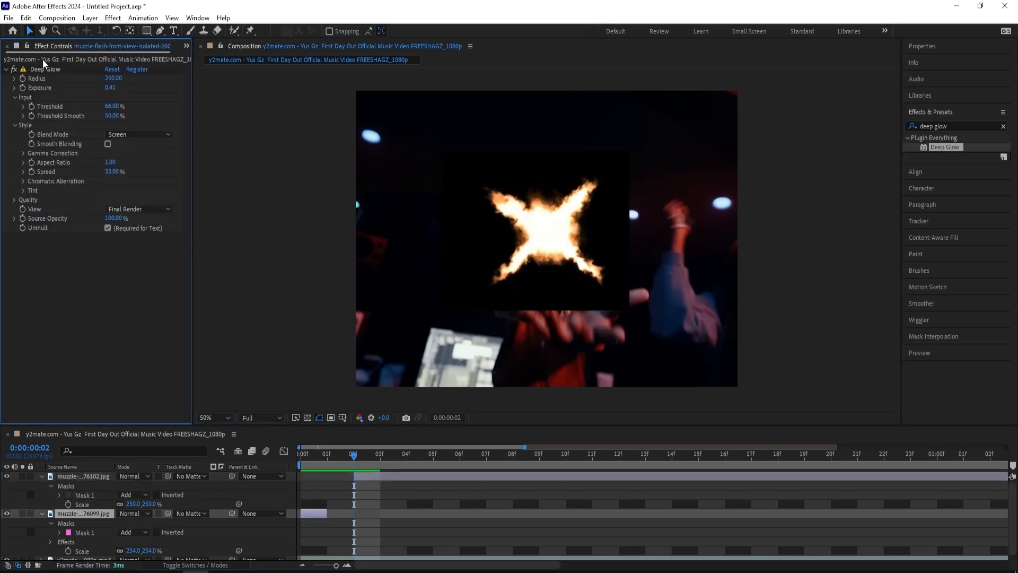
{"action": "left_click", "coordinate": [48, 69]}
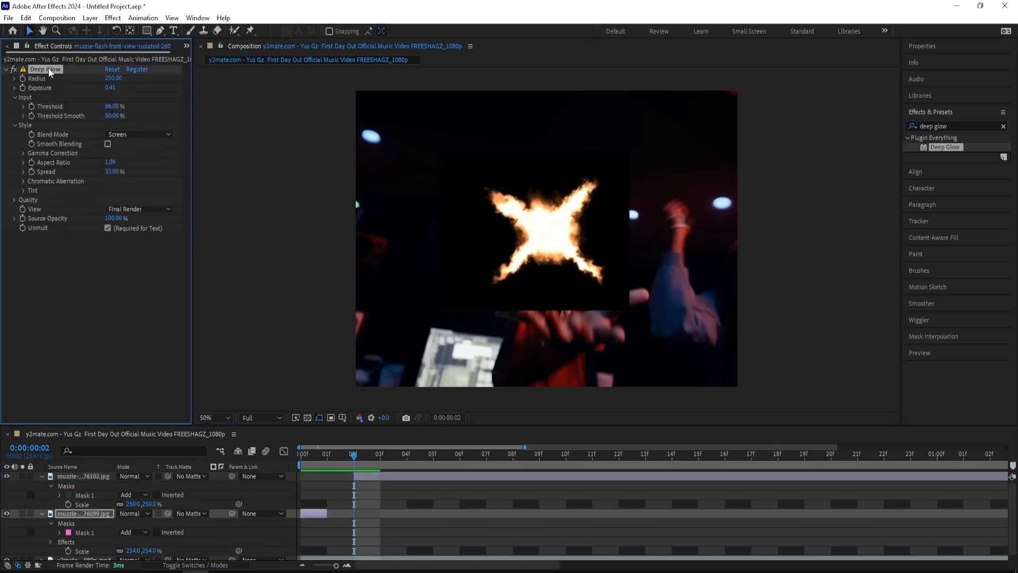
{"action": "left_click", "coordinate": [357, 479]}
{"action": "key", "text": "ctrl+v"}
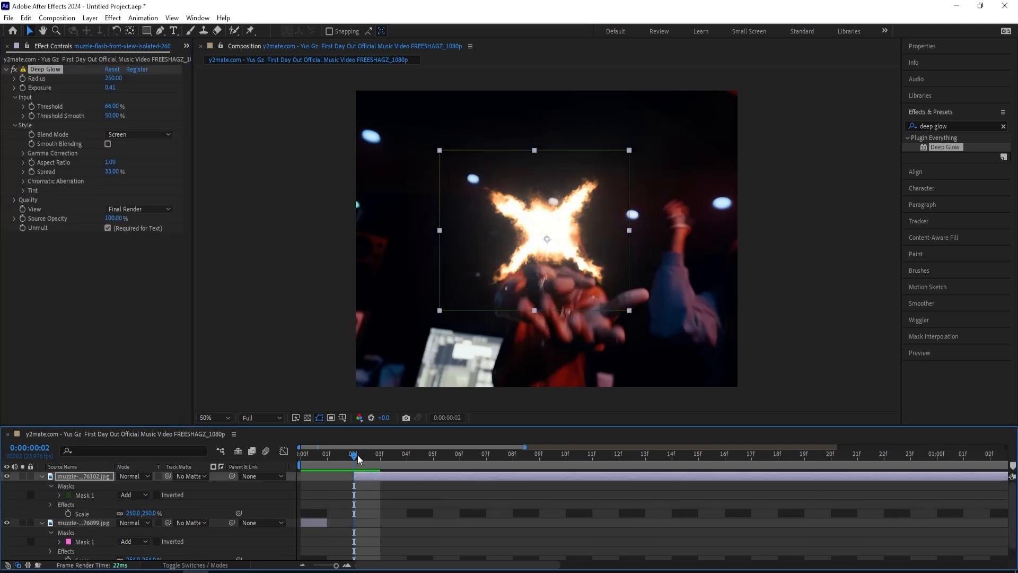
{"action": "left_click", "coordinate": [527, 239]}
{"action": "left_click_drag", "start_coordinate": [528, 238], "coordinate": [538, 288]}
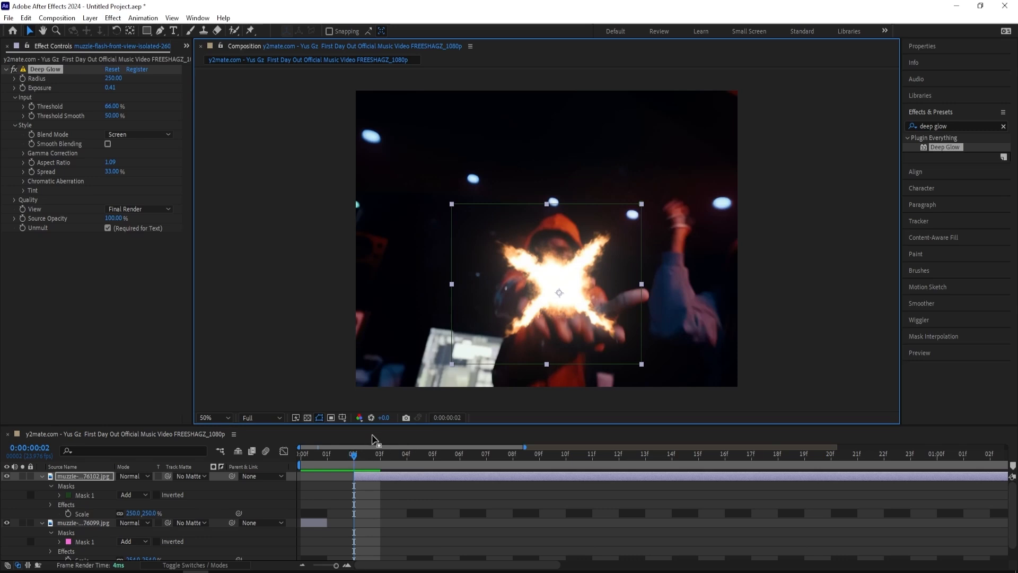
- Collapse the expanded properties of all layers in the timeline and deselect them
{"action": "left_click", "coordinate": [336, 453]}
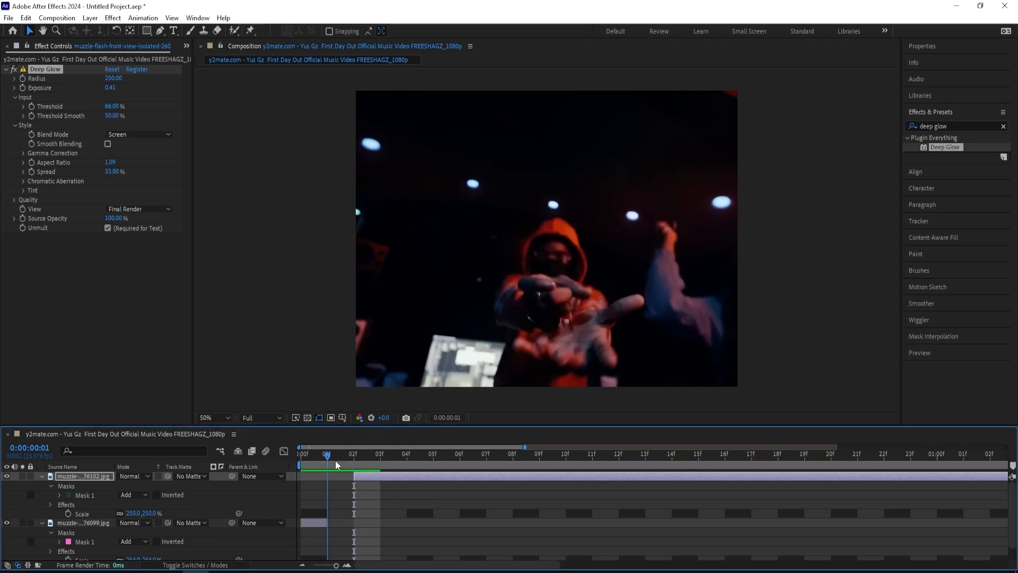
{"action": "key", "text": "ctrl+a"}
{"action": "key", "text": "u"}
{"action": "left_click", "coordinate": [439, 509]}
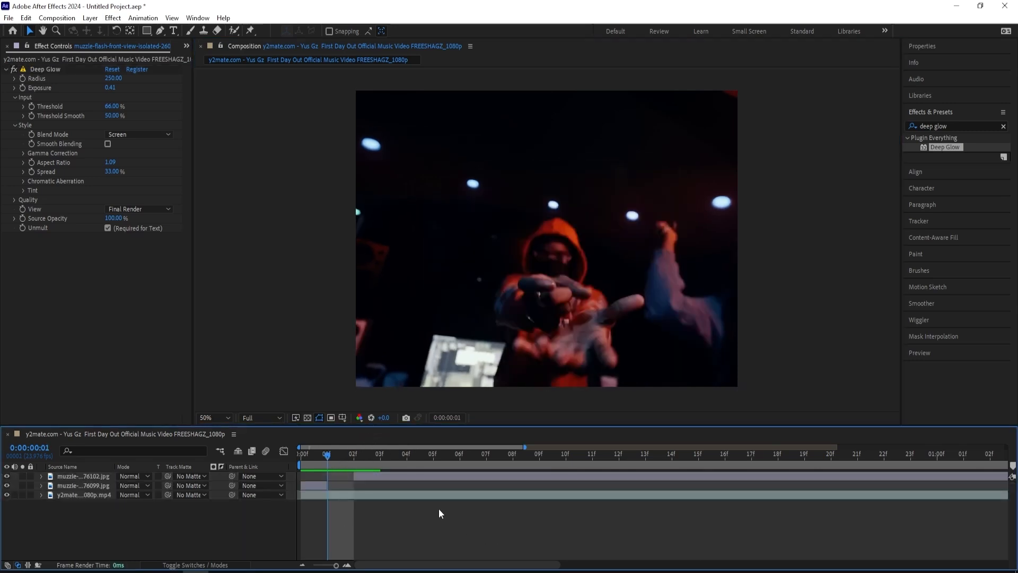
- At the first frame, create a full-frame 1440 × 1080 px solid in a light orange sampled from the flash
{"action": "left_click_drag", "start_coordinate": [331, 454], "coordinate": [284, 462]}
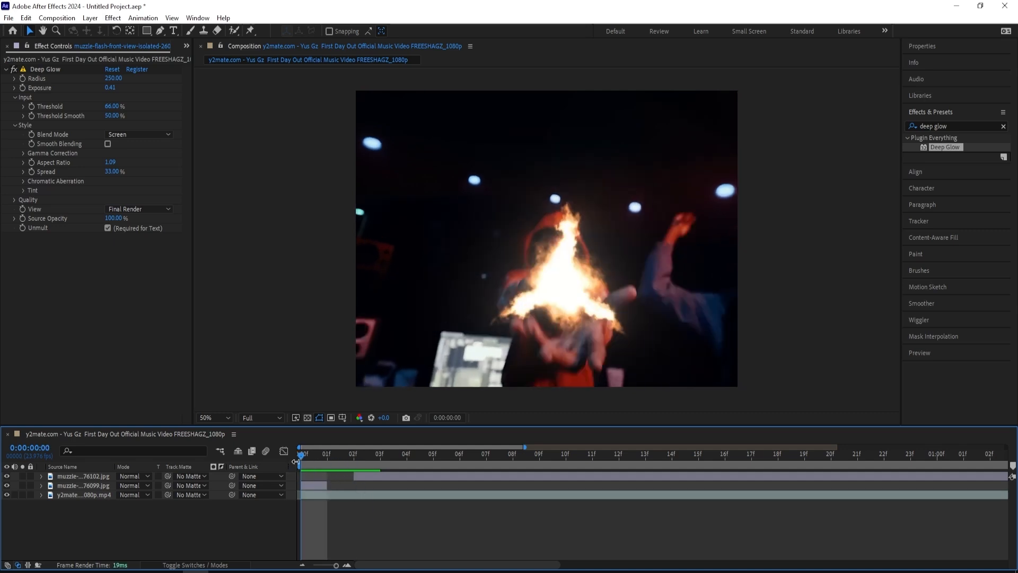
{"action": "right_click", "coordinate": [247, 309]}
{"action": "mouse_move", "coordinate": [259, 312]}
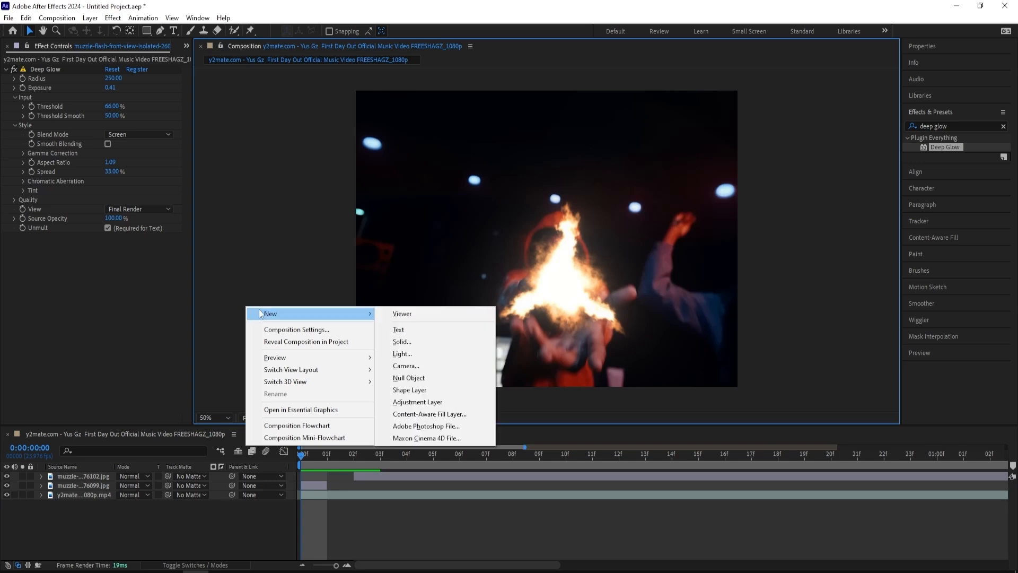
{"action": "left_click", "coordinate": [403, 338]}
{"action": "left_click", "coordinate": [305, 370]}
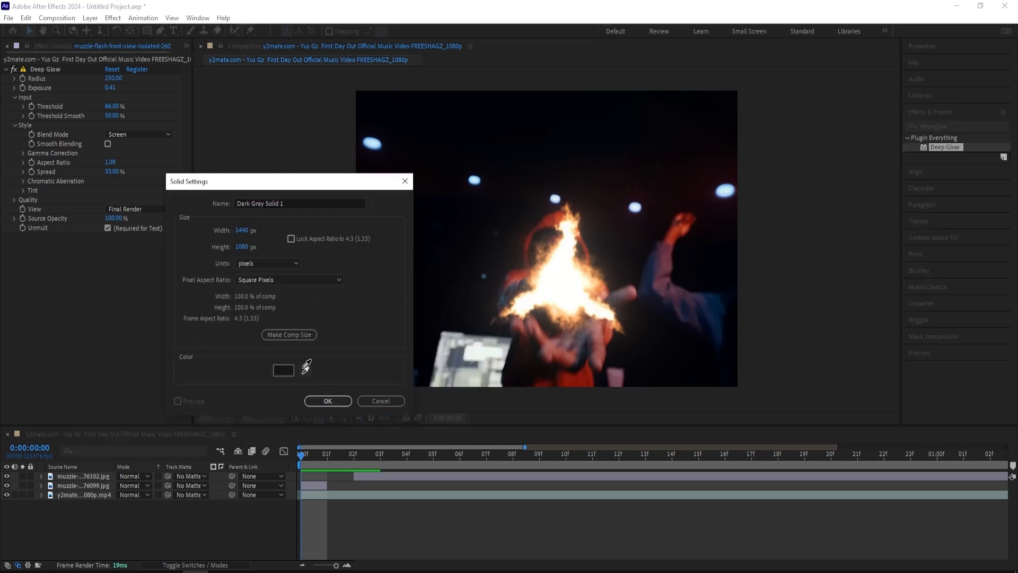
{"action": "left_click", "coordinate": [513, 308]}
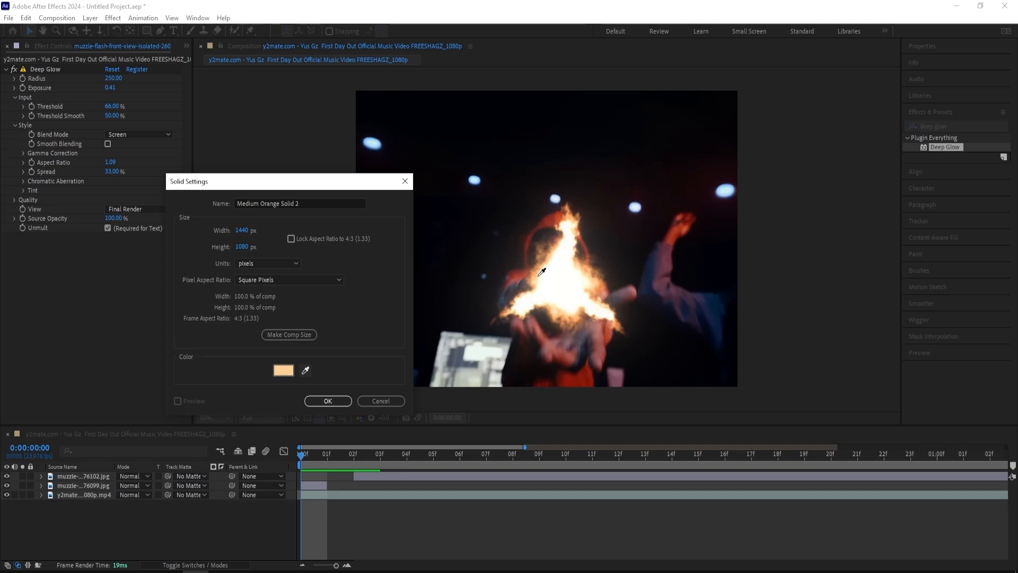
{"action": "left_click", "coordinate": [539, 276]}
{"action": "left_click", "coordinate": [335, 397]}
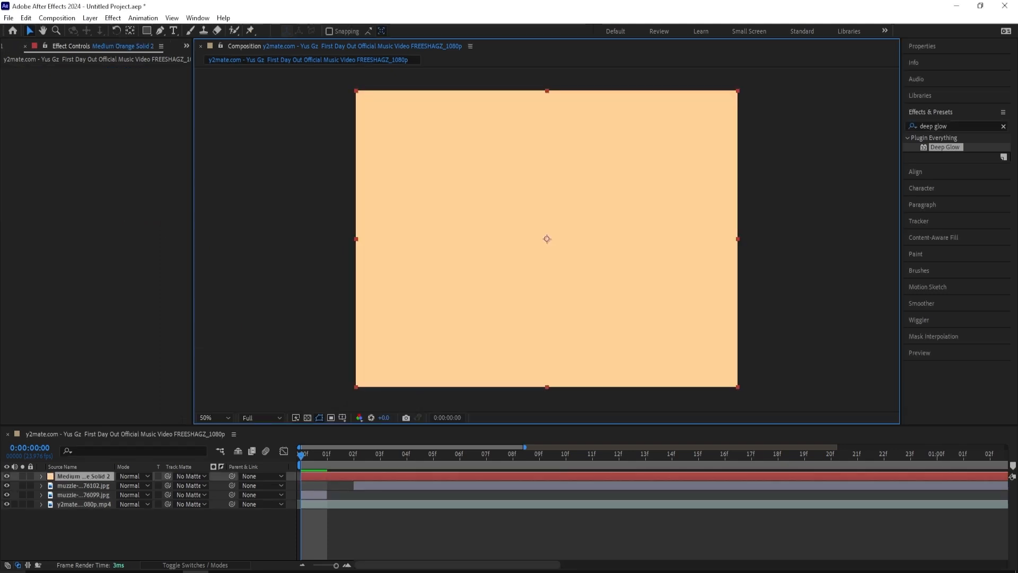
- With the orange solid hidden, draw a closed pen mask on it around the performer's hood and shoulder
{"action": "left_click", "coordinate": [7, 476]}
{"action": "key", "text": "g"}
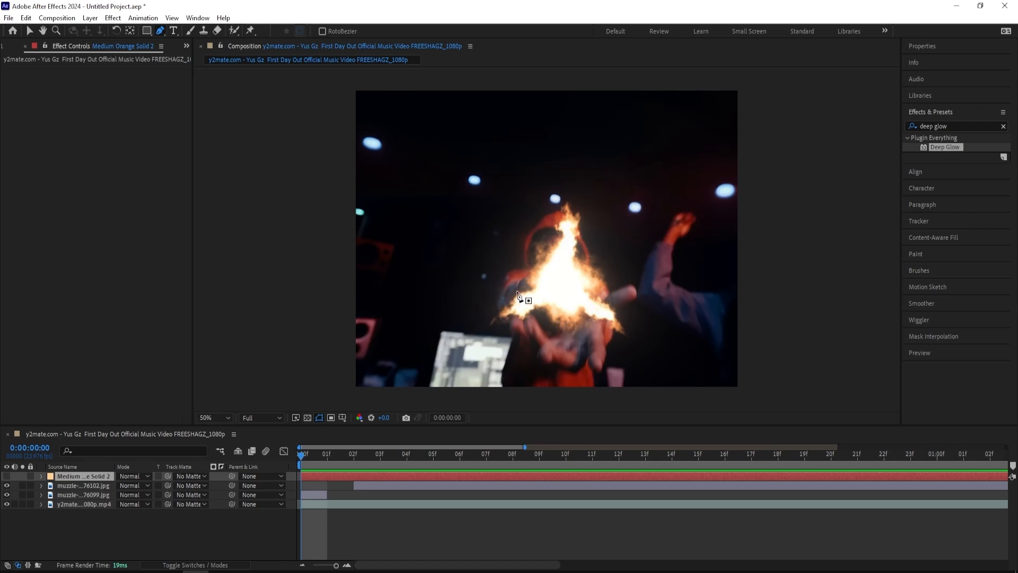
{"action": "left_click", "coordinate": [500, 298]}
{"action": "left_click", "coordinate": [522, 265]}
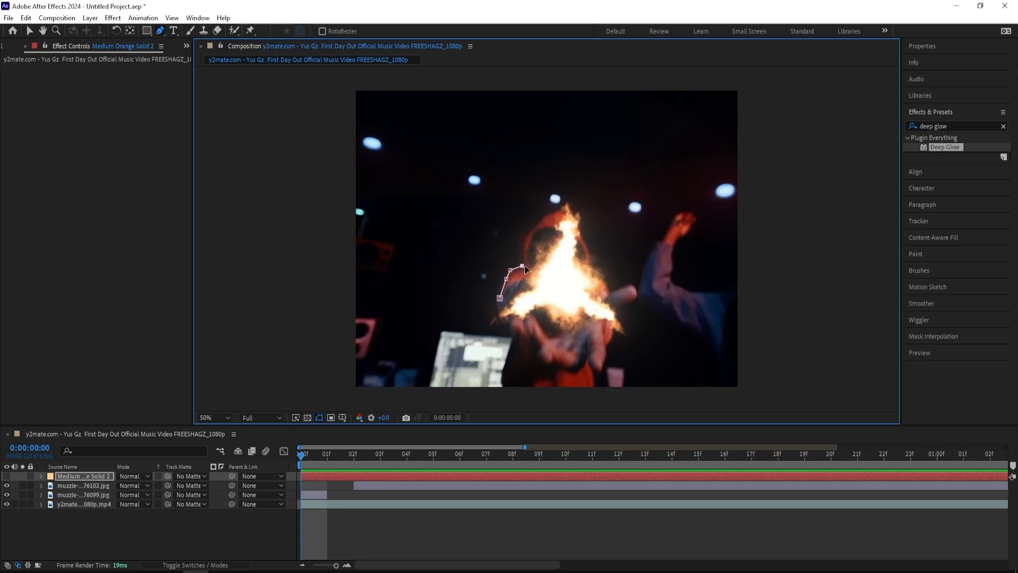
{"action": "left_click", "coordinate": [523, 253]}
{"action": "left_click", "coordinate": [529, 225]}
{"action": "left_click", "coordinate": [545, 215]}
{"action": "left_click", "coordinate": [557, 207]}
{"action": "left_click", "coordinate": [569, 211]}
{"action": "left_click", "coordinate": [590, 256]}
{"action": "left_click_drag", "start_coordinate": [582, 270], "coordinate": [544, 272]}
{"action": "left_click", "coordinate": [501, 300]}
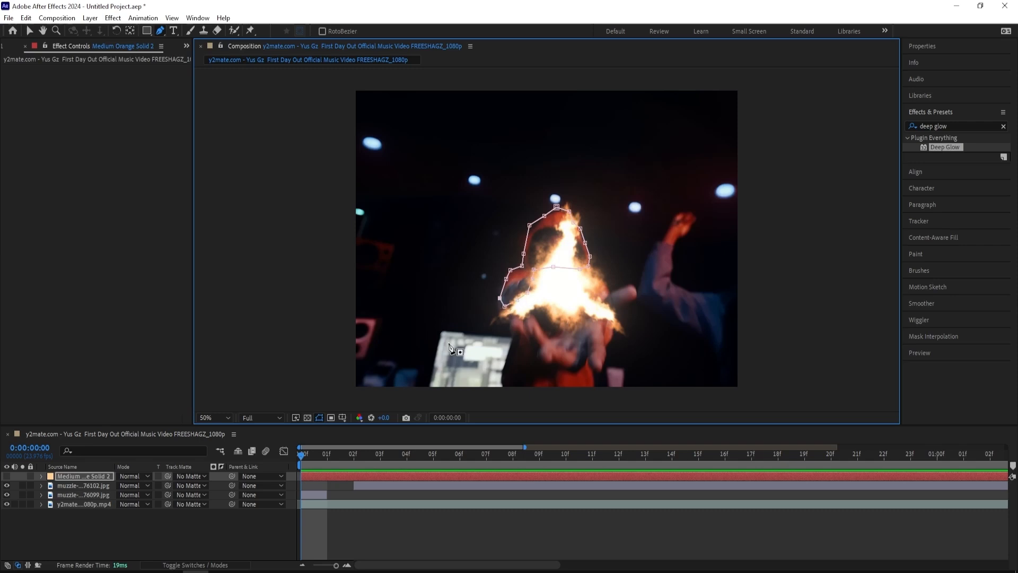
- Make the masked orange solid visible again and place it beneath both muzzle flash layers
{"action": "left_click", "coordinate": [7, 476]}
{"action": "left_click_drag", "start_coordinate": [84, 476], "coordinate": [80, 497]}
- Feather the orange solid's mask by 103 pixels and slightly reduce its mask expansion
{"action": "key", "text": "m"}
{"action": "key", "text": "m"}
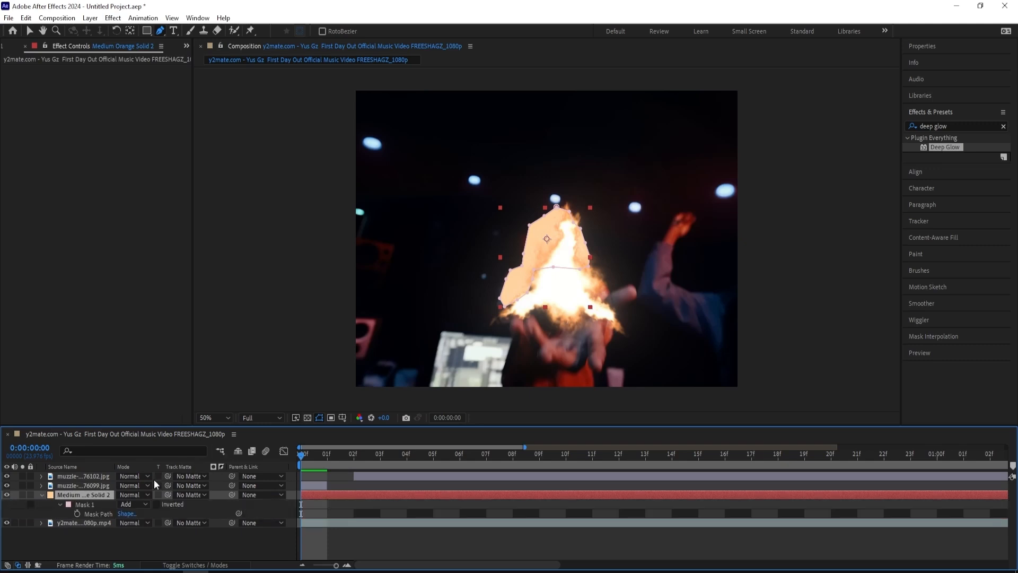
{"action": "left_click", "coordinate": [161, 529]}
{"action": "left_click_drag", "start_coordinate": [140, 522], "coordinate": [189, 520]}
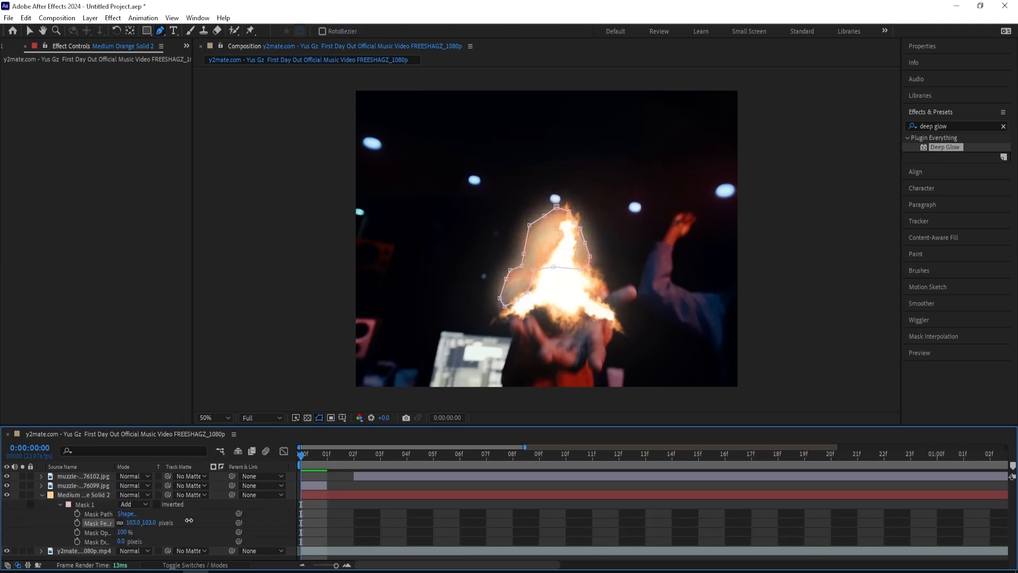
{"action": "left_click", "coordinate": [116, 543]}
{"action": "mouse_move", "coordinate": [121, 541]}
{"action": "left_mouse_down"}
{"action": "mouse_move", "coordinate": [112, 541]}
{"action": "mouse_move", "coordinate": [124, 538]}
{"action": "left_mouse_up"}
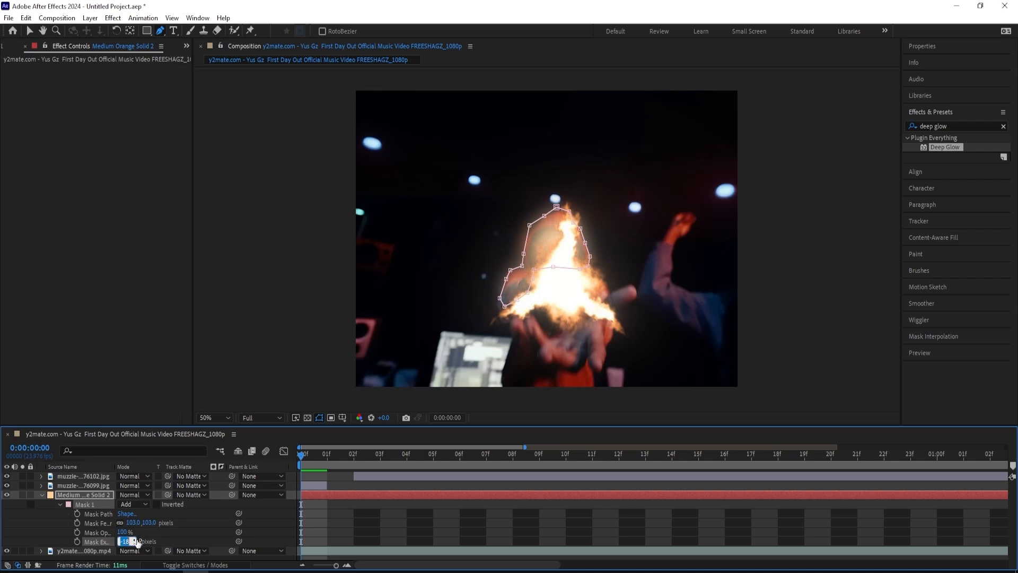
- Set the orange solid's opacity to 44% and nudge it slightly to fit the performer's hood
{"action": "left_click", "coordinate": [91, 495]}
{"action": "key", "text": "t"}
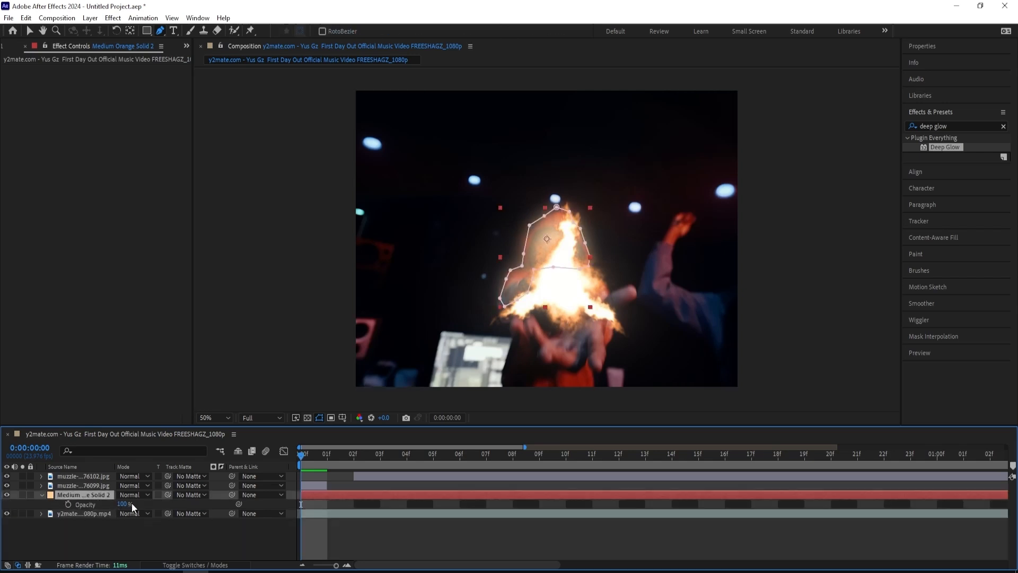
{"action": "left_click_drag", "start_coordinate": [91, 504], "coordinate": [123, 504]}
{"action": "left_click", "coordinate": [361, 527]}
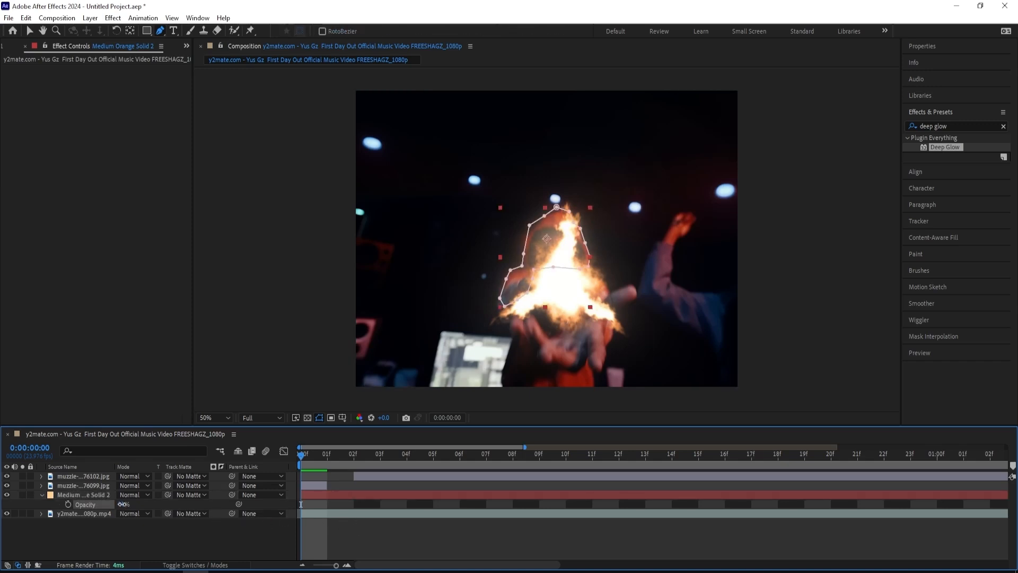
{"action": "left_click", "coordinate": [535, 246]}
{"action": "key", "text": "v"}
{"action": "left_click_drag", "start_coordinate": [535, 247], "coordinate": [533, 249]}
{"action": "left_click", "coordinate": [146, 504]}
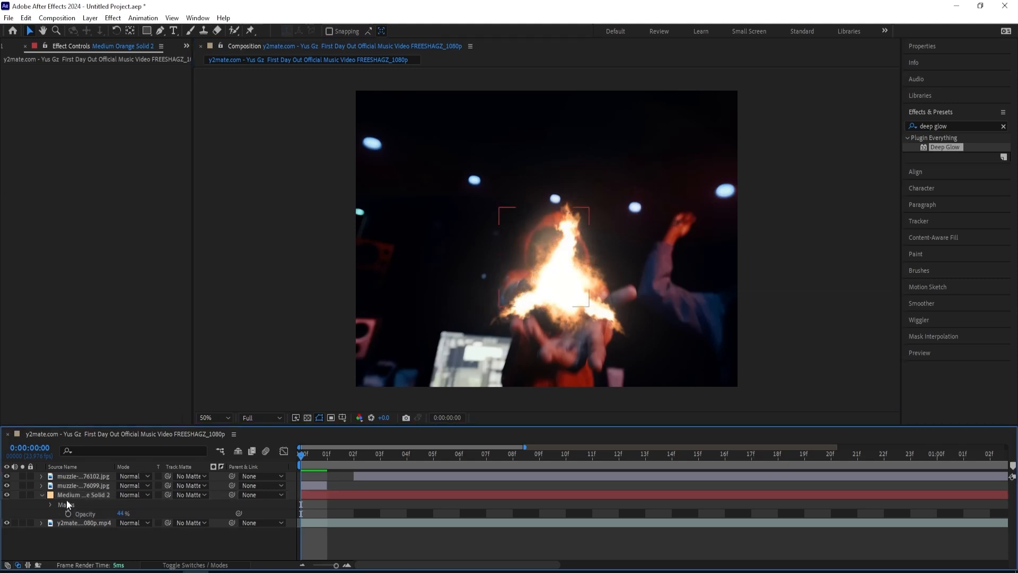
- Compare the performer with and without the orange light by toggling the solid's visibility
{"action": "left_click", "coordinate": [7, 494]}
{"action": "left_click", "coordinate": [7, 494]}
{"action": "left_click", "coordinate": [7, 494]}
{"action": "left_click", "coordinate": [6, 494]}
{"action": "left_click", "coordinate": [6, 494]}
{"action": "left_click", "coordinate": [6, 494]}
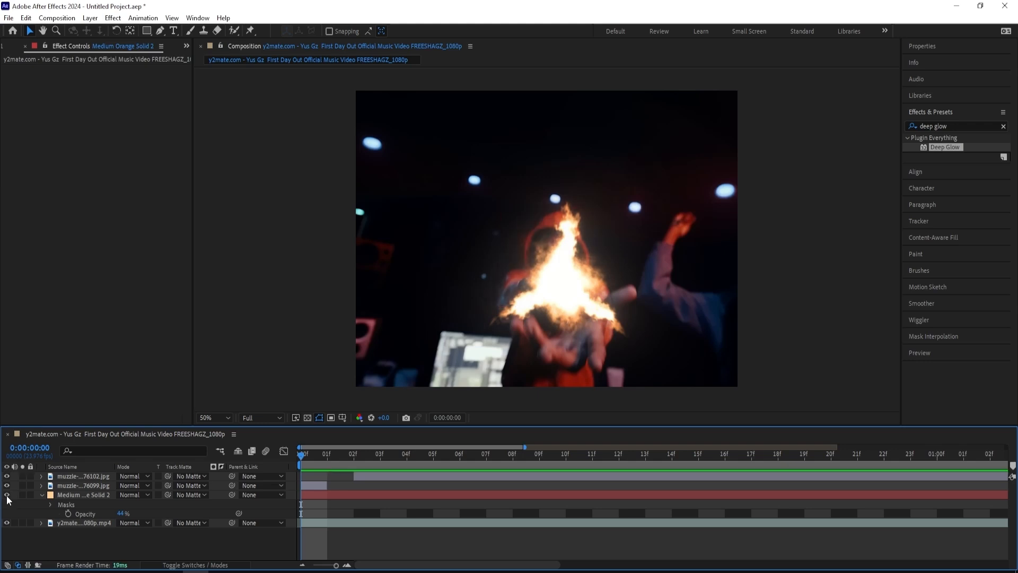
{"action": "left_click", "coordinate": [7, 495]}
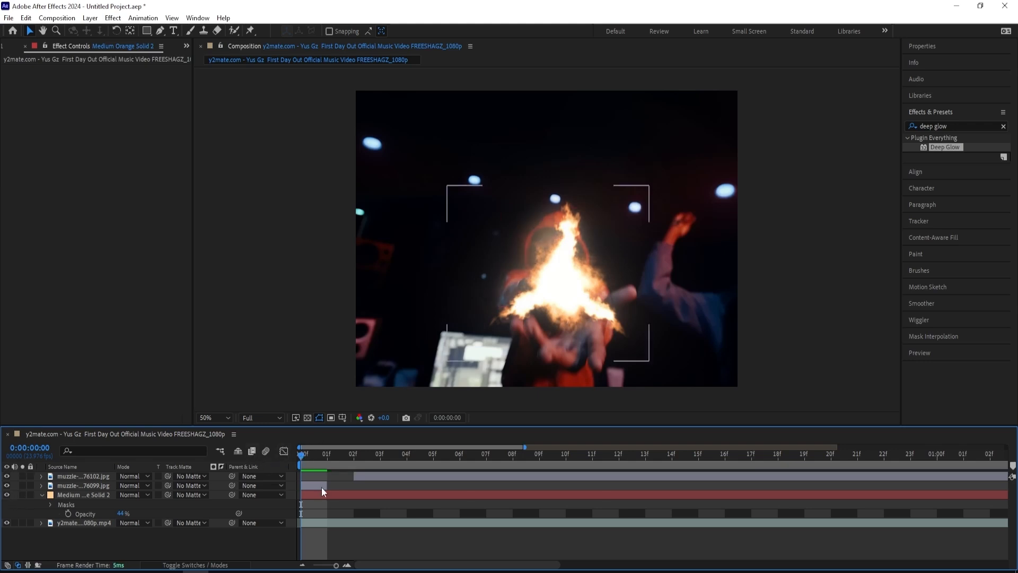
- Trim the orange solid to end at frame 1, matching the length of the first flash
{"action": "left_click_drag", "start_coordinate": [310, 452], "coordinate": [335, 456]}
{"action": "left_click", "coordinate": [336, 496]}
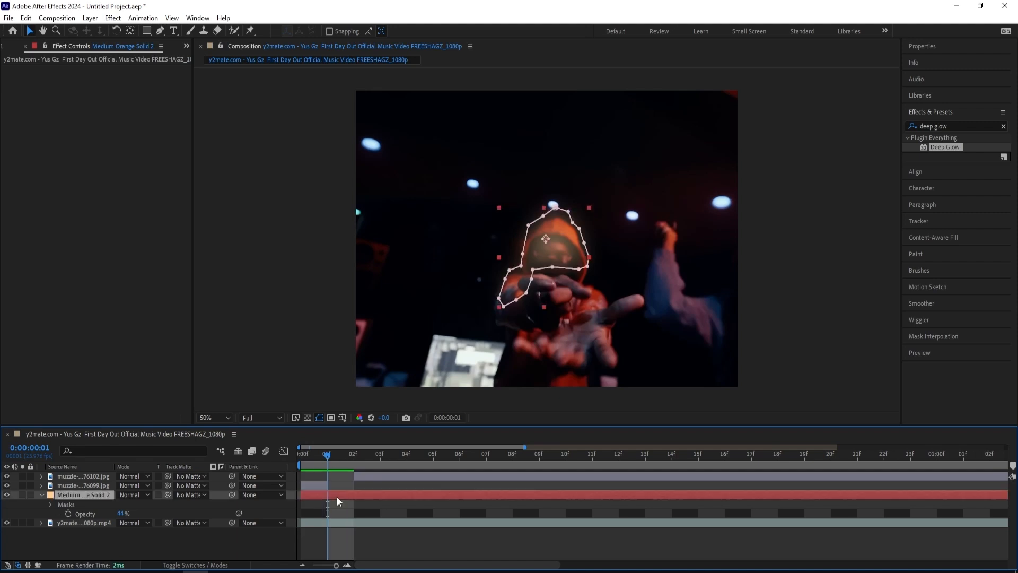
{"action": "key", "text": "ctrl+z"}
{"action": "key", "text": "ctrl+z"}
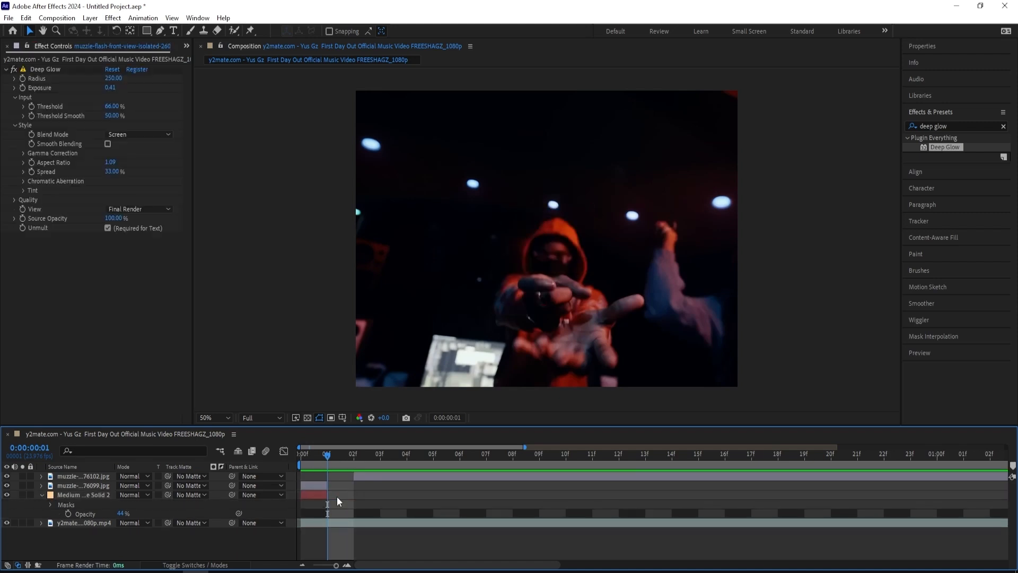
- Cut the X-shaped flash layer at frame 3 and remove the remainder, so it lasts one frame
{"action": "key", "text": "Home"}
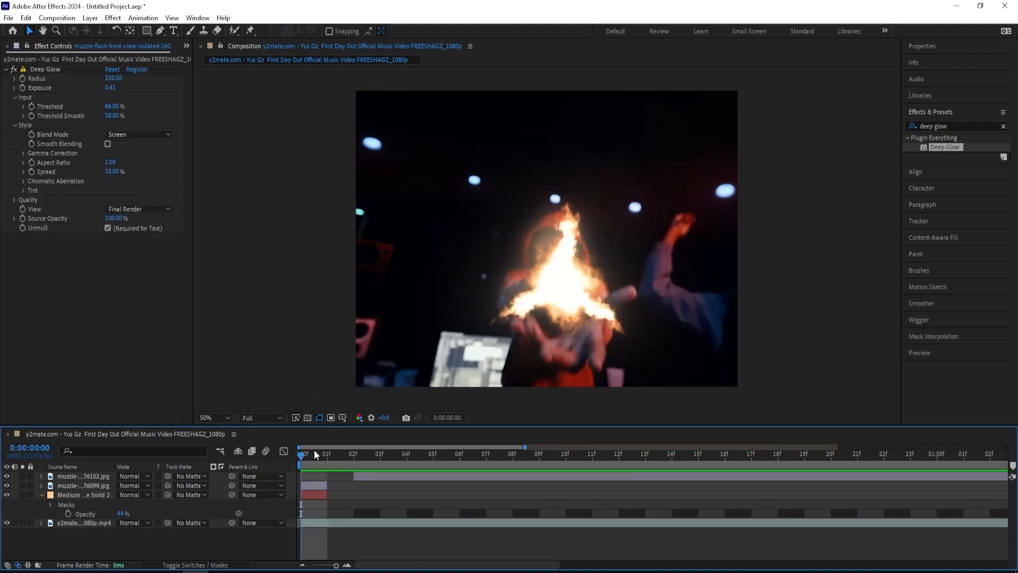
{"action": "left_click_drag", "start_coordinate": [307, 456], "coordinate": [370, 463]}
{"action": "left_click", "coordinate": [380, 476]}
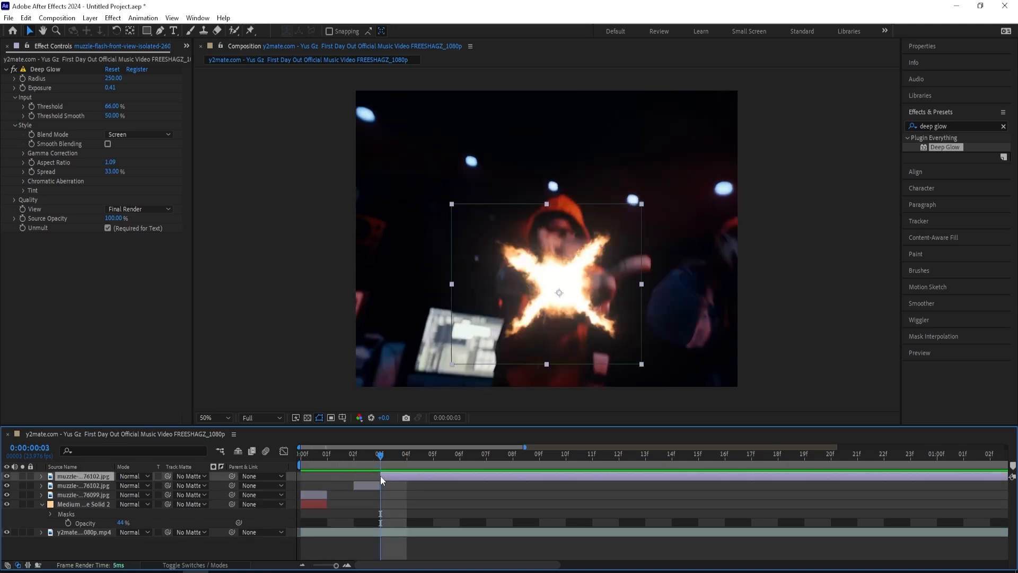
{"action": "key", "text": "alt+bracketright"}
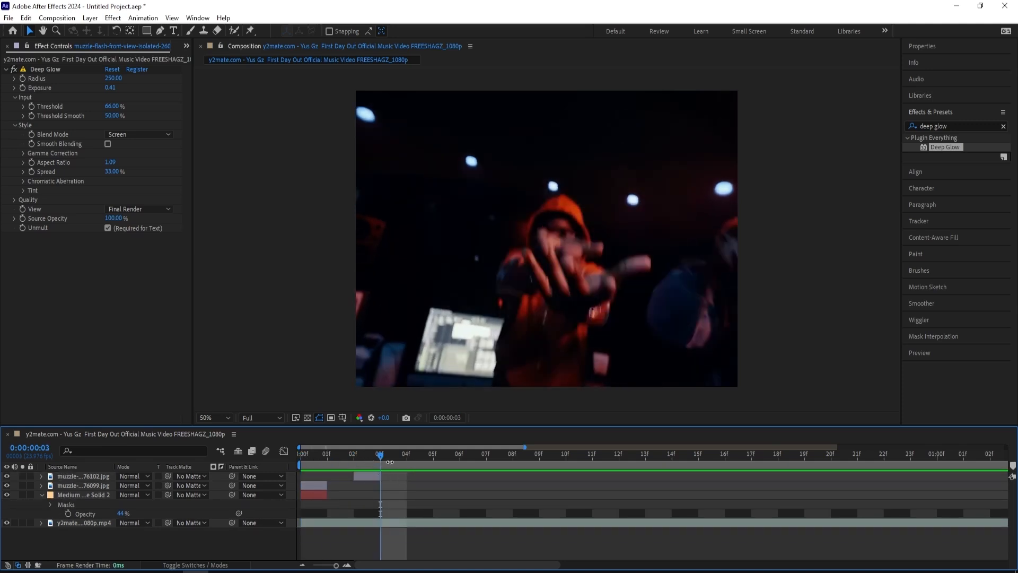
- Duplicate the orange solid, move the copy to start at frame 2, and lower it slightly over the performer's hood
{"action": "key", "text": "Page_Up"}
{"action": "left_click", "coordinate": [316, 494]}
{"action": "key", "text": "ctrl+d"}
{"action": "left_click_drag", "start_coordinate": [316, 494], "coordinate": [356, 494]}
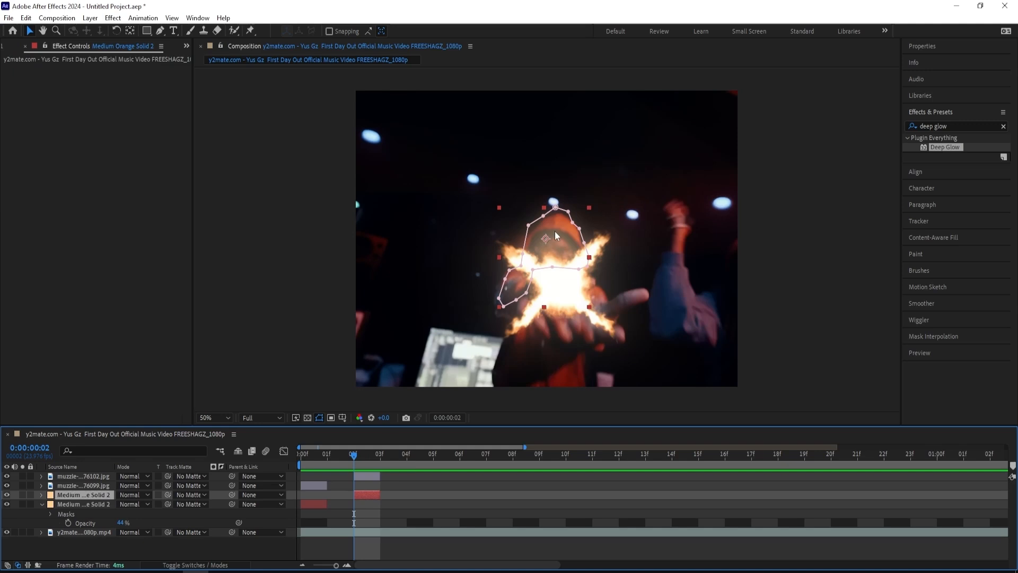
{"action": "left_click_drag", "start_coordinate": [548, 229], "coordinate": [549, 236]}
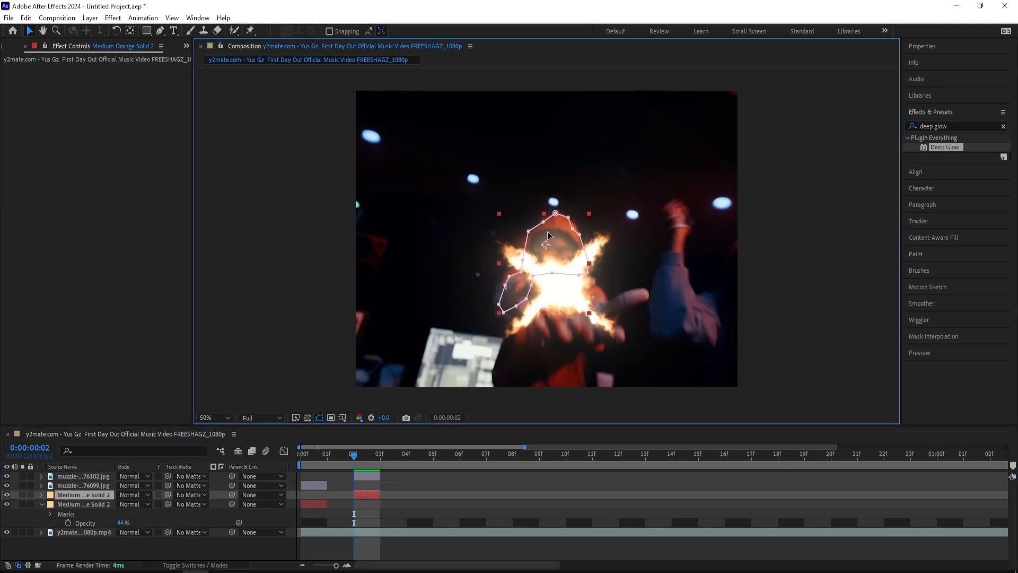
- Duplicate the orange solid at frame 2 and delete the mask from the new copy
{"action": "left_click", "coordinate": [367, 493]}
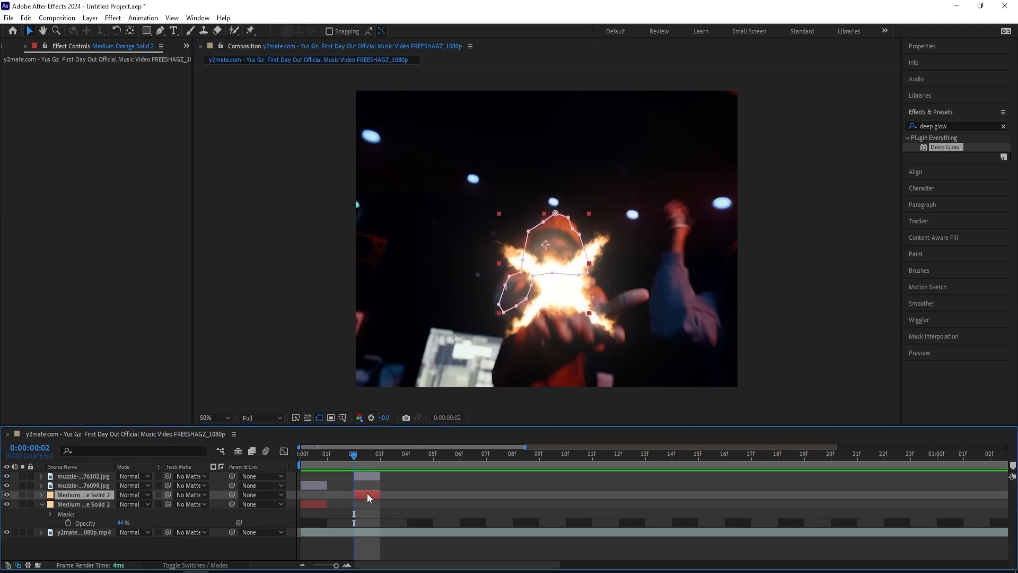
{"action": "key", "text": "ctrl+d"}
{"action": "key", "text": "m"}
{"action": "left_click", "coordinate": [78, 504]}
{"action": "key", "text": "Delete"}
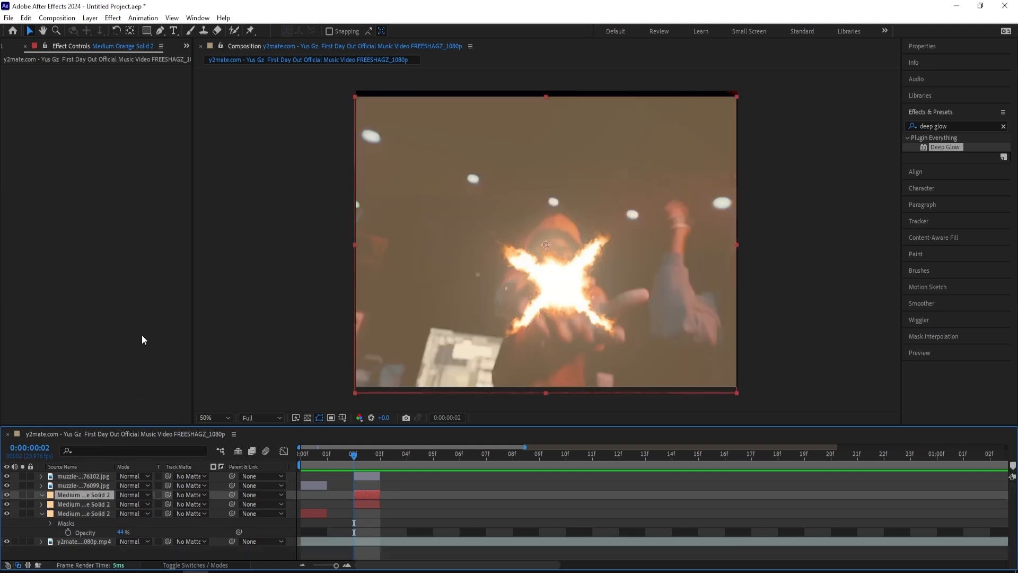
- Hide the unmasked orange solid, draw a pen mask around the performer's outstretched hand at frame 2, and show the solid again
{"action": "key", "text": "g"}
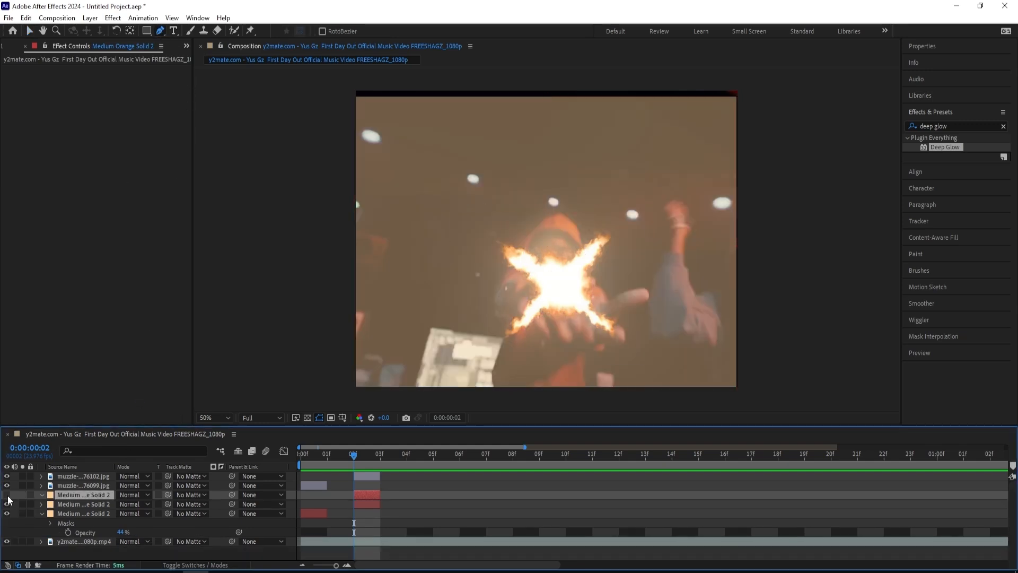
{"action": "left_click", "coordinate": [7, 494]}
{"action": "left_click", "coordinate": [558, 333]}
{"action": "left_click", "coordinate": [585, 312]}
{"action": "left_click", "coordinate": [598, 304]}
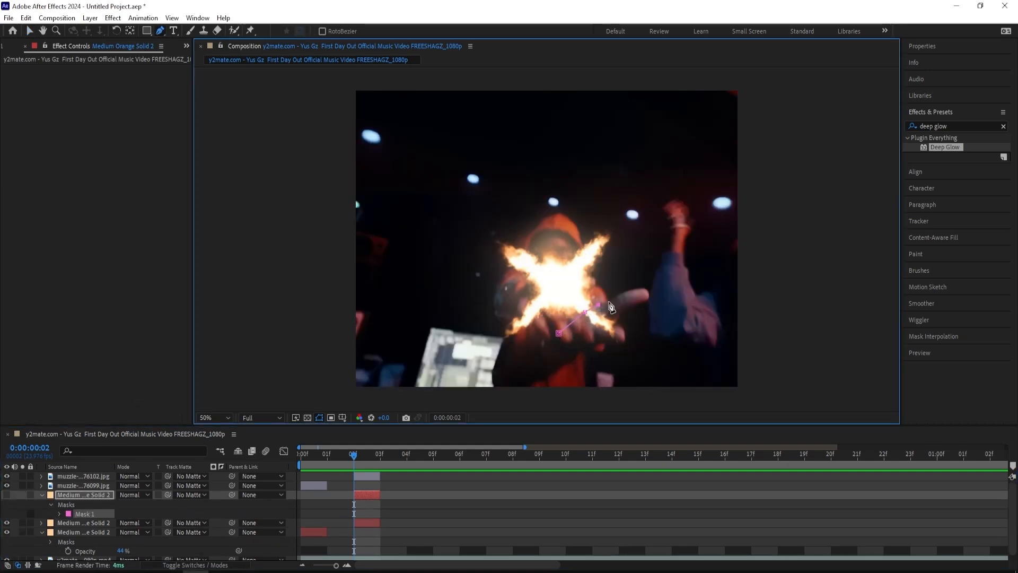
{"action": "left_click", "coordinate": [616, 298]}
{"action": "left_click", "coordinate": [631, 289]}
{"action": "left_click", "coordinate": [645, 287]}
{"action": "left_click", "coordinate": [648, 300]}
{"action": "left_click", "coordinate": [626, 305]}
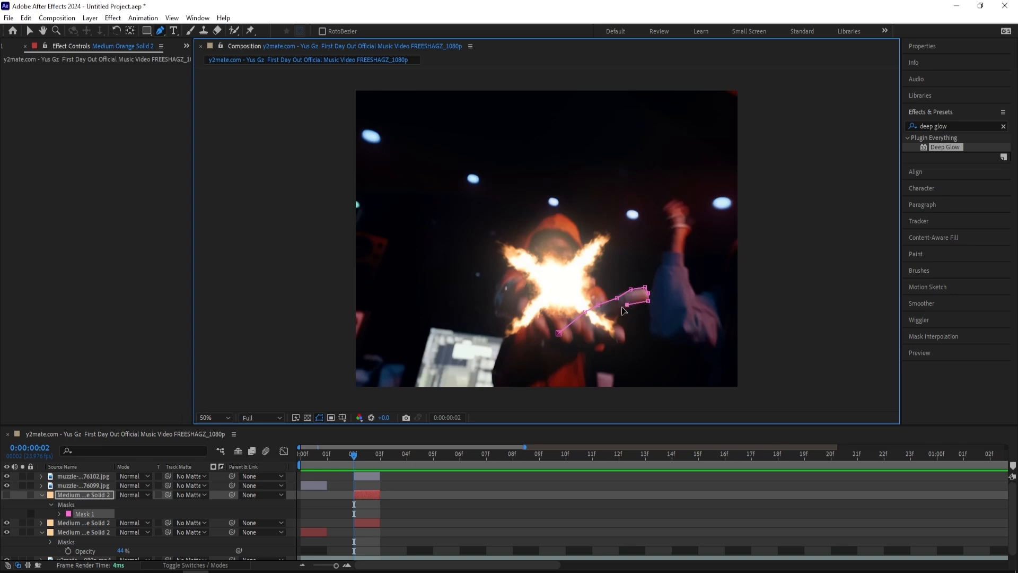
{"action": "left_click", "coordinate": [615, 309]}
{"action": "left_click", "coordinate": [616, 324]}
{"action": "left_click", "coordinate": [622, 344]}
{"action": "left_click", "coordinate": [574, 345]}
{"action": "left_click", "coordinate": [558, 333]}
{"action": "key", "text": "v"}
{"action": "left_click", "coordinate": [390, 453]}
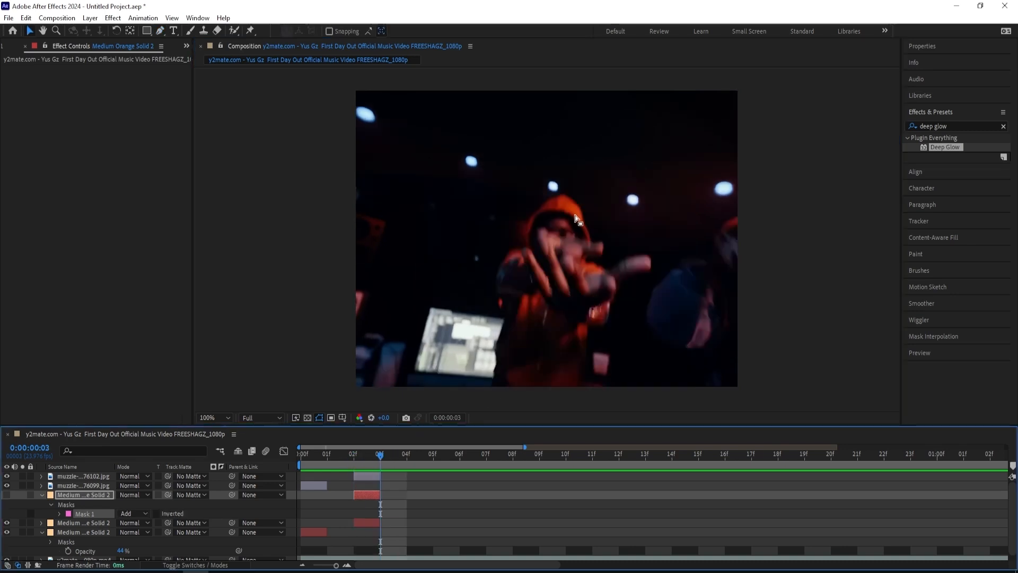
{"action": "scroll", "coordinate": [579, 221], "scroll_direction": "up", "scroll_amount": 2}
{"action": "scroll", "coordinate": [581, 233], "scroll_direction": "down", "scroll_amount": 2}
{"action": "left_click", "coordinate": [356, 454]}
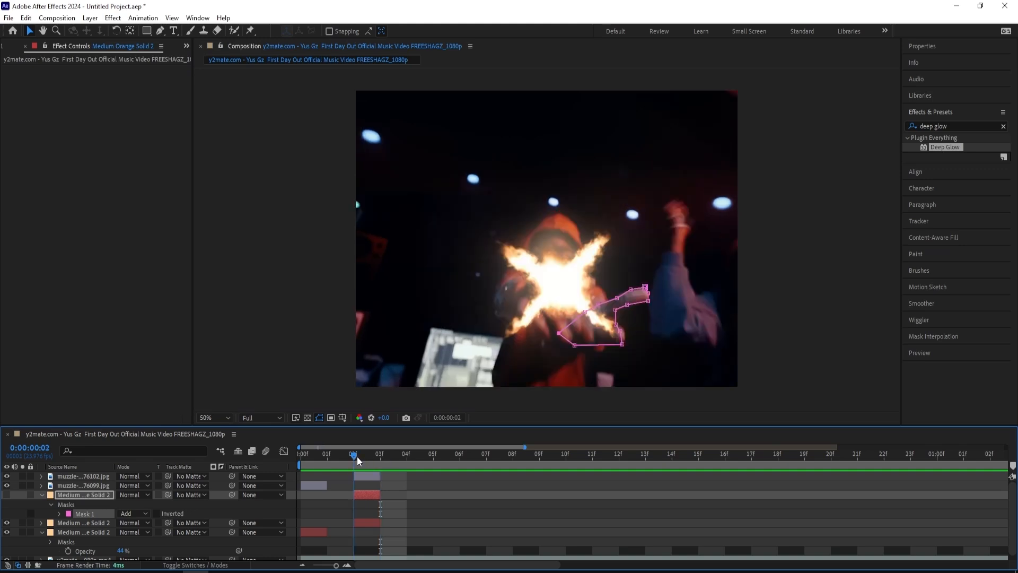
{"action": "left_click", "coordinate": [12, 493]}
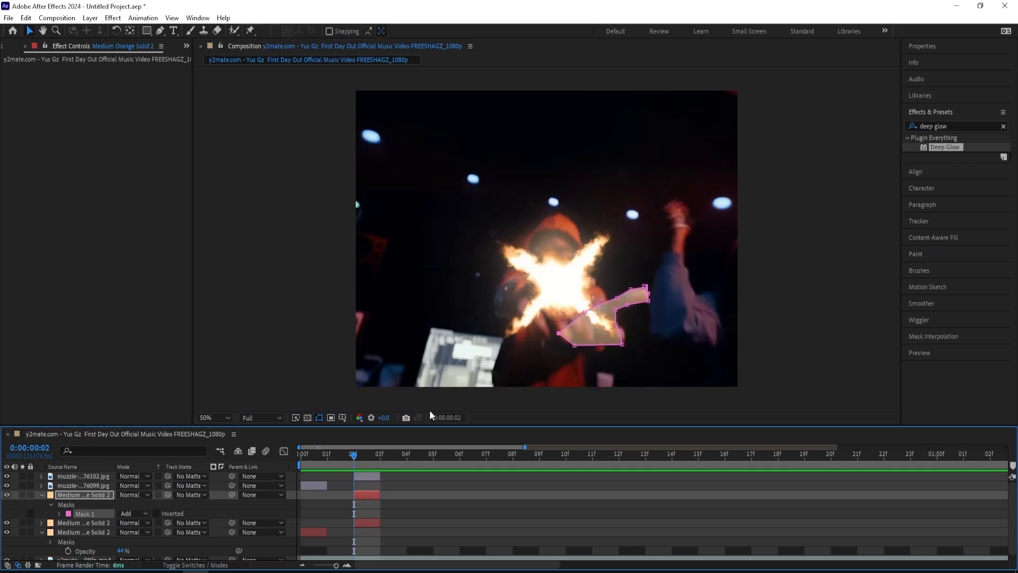
- Feather the hand mask by 163 pixels and set that orange solid's opacity to 30%
{"action": "key", "text": "m"}
{"action": "key", "text": "m"}
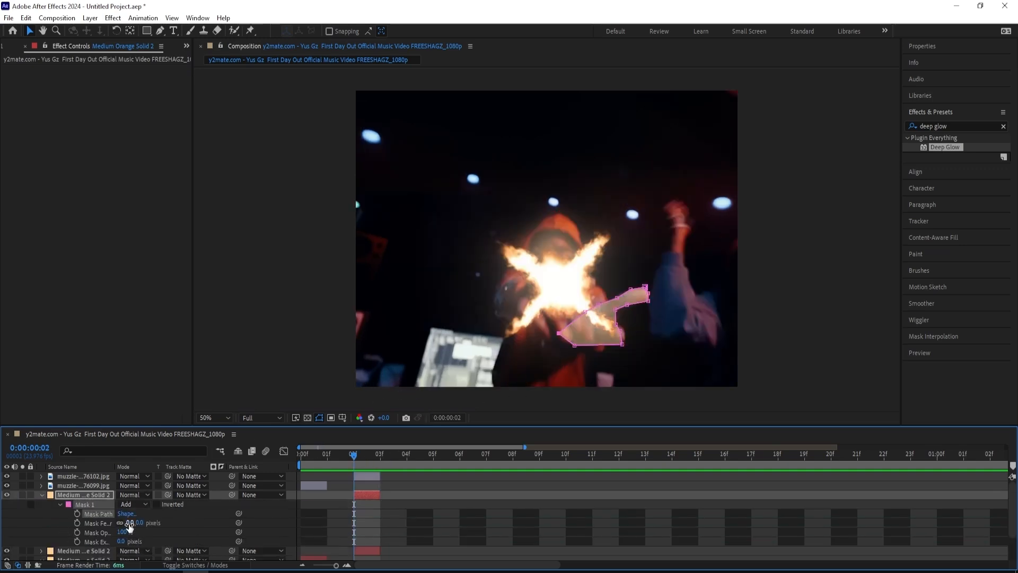
{"action": "left_click_drag", "start_coordinate": [133, 522], "coordinate": [218, 525]}
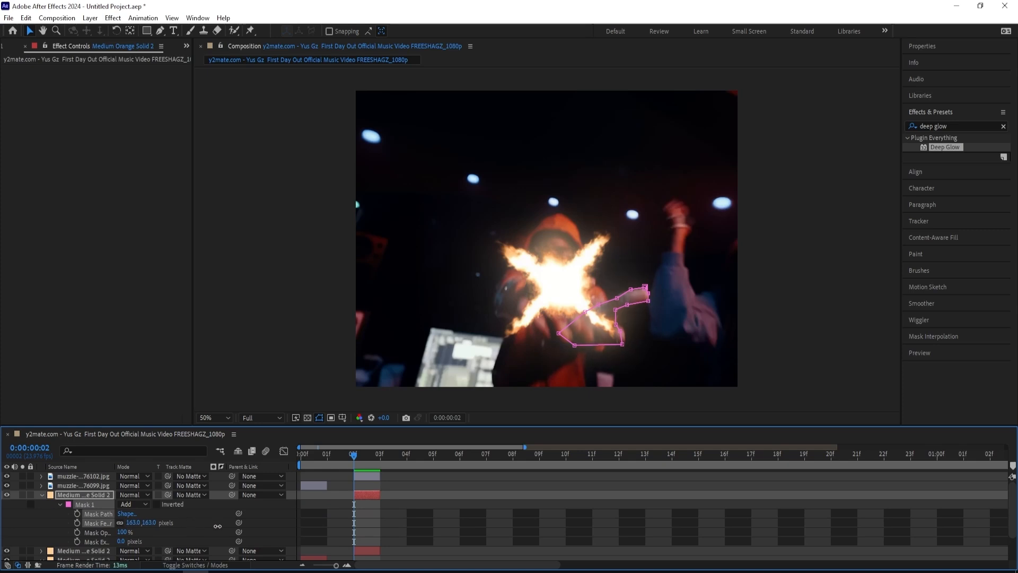
{"action": "key", "text": "t"}
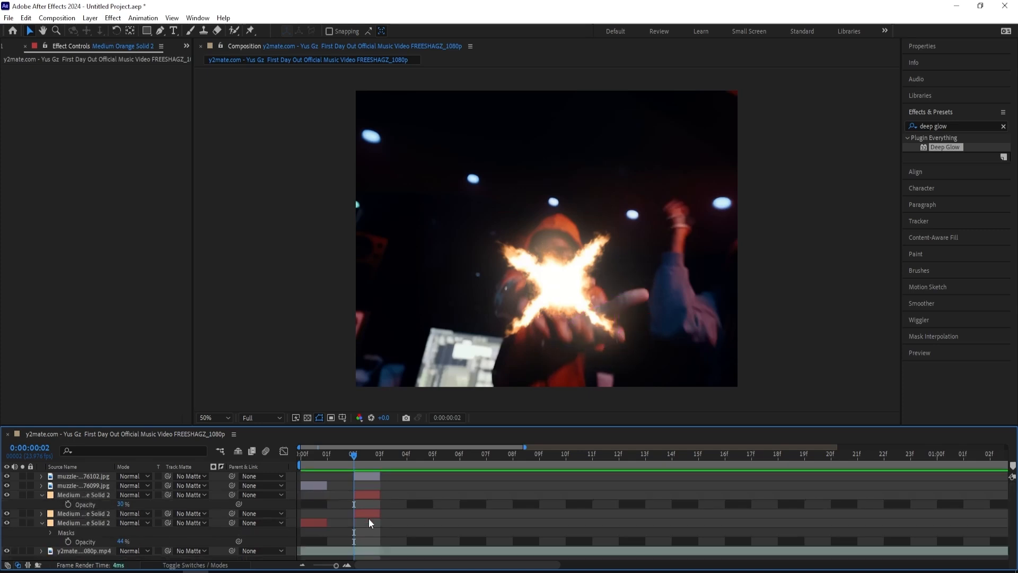
- At frame 1, create a full-frame 1440 × 1080 px white solid and set its opacity to 37%
{"action": "left_click_drag", "start_coordinate": [367, 453], "coordinate": [279, 456]}
{"action": "left_click", "coordinate": [322, 463]}
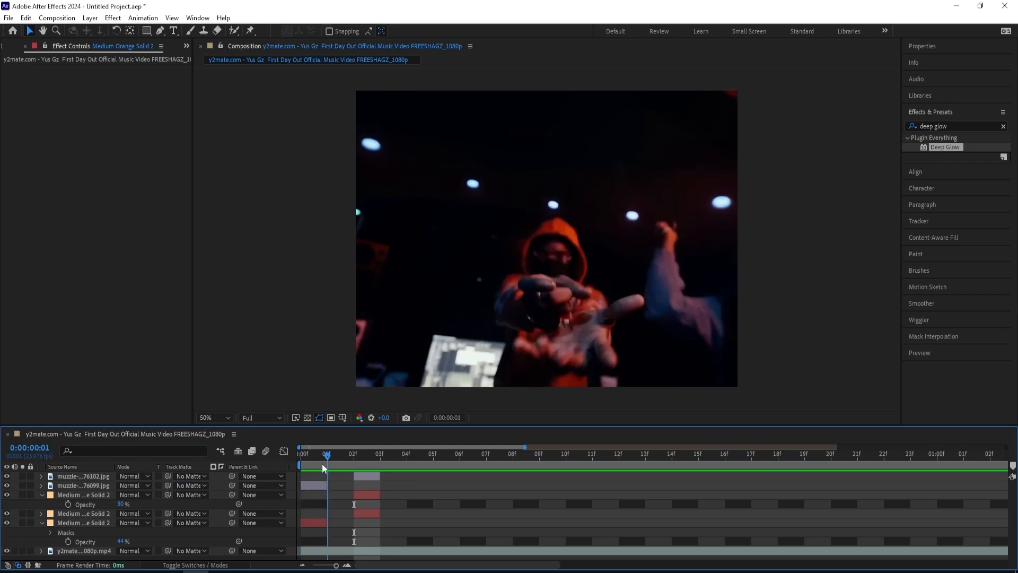
{"action": "right_click", "coordinate": [233, 308]}
{"action": "right_click", "coordinate": [268, 310]}
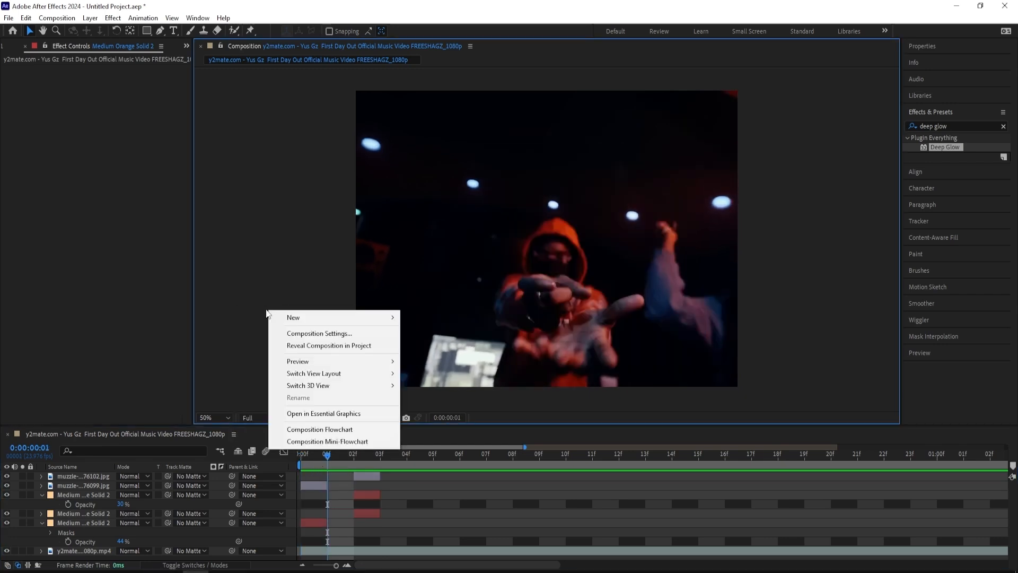
{"action": "mouse_move", "coordinate": [285, 317]}
{"action": "left_click", "coordinate": [444, 345]}
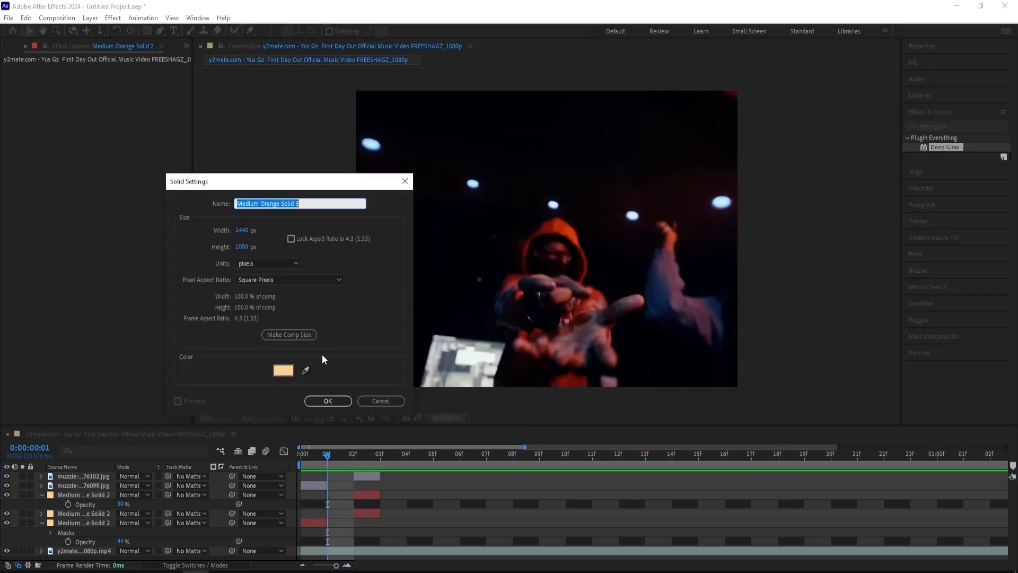
{"action": "left_click", "coordinate": [283, 370]}
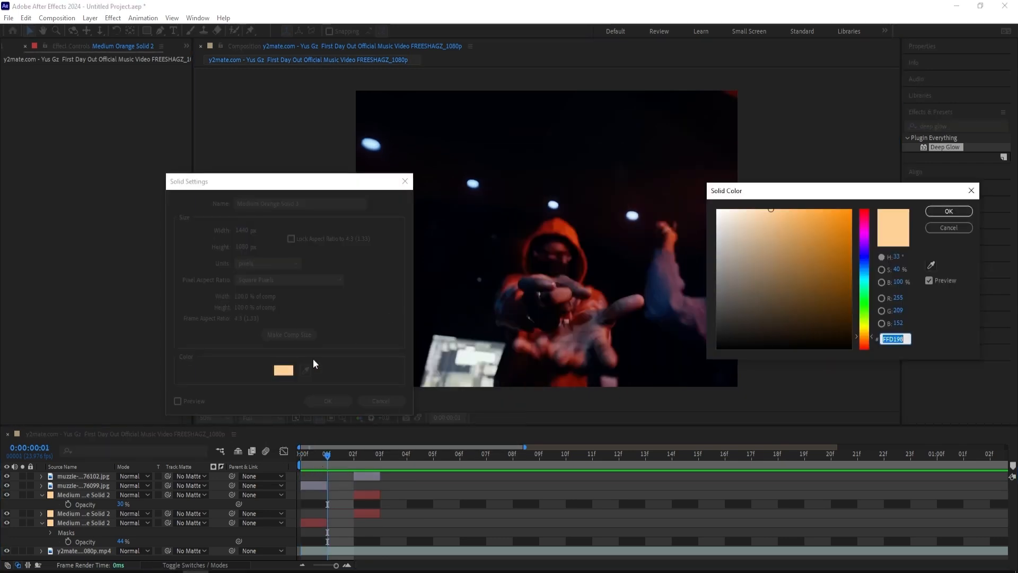
{"action": "left_click", "coordinate": [948, 211]}
{"action": "left_click", "coordinate": [339, 401]}
{"action": "key", "text": "t"}
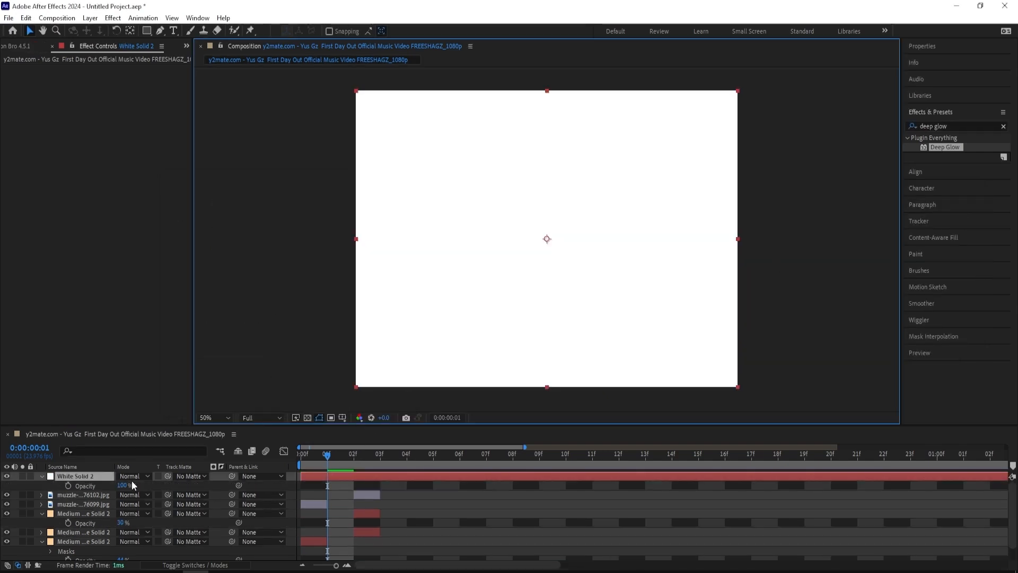
{"action": "left_click_drag", "start_coordinate": [125, 485], "coordinate": [90, 486]}
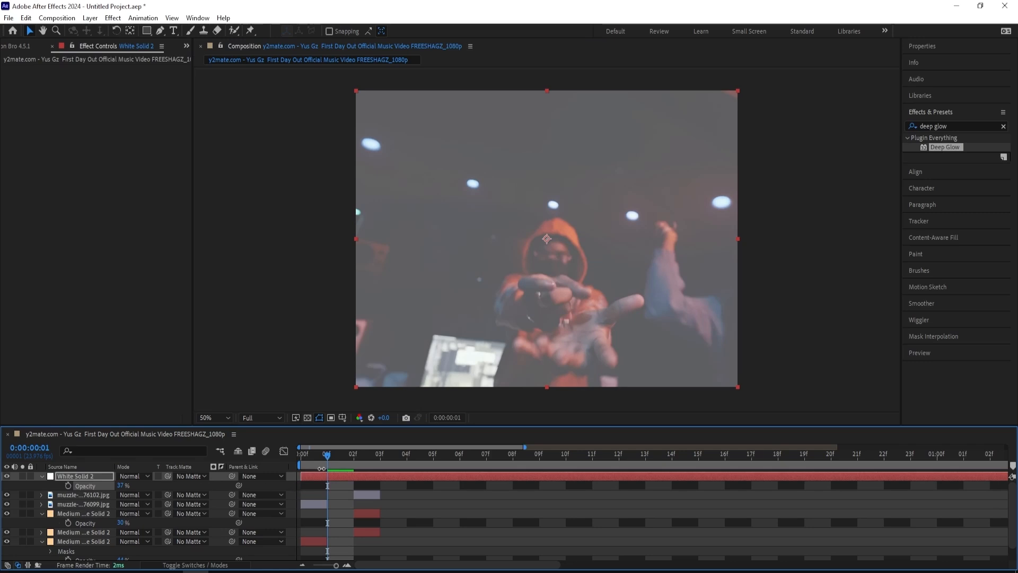
- Trim the white solid so it covers only frame 1, and place a duplicate of it at frame 3
{"action": "key", "text": "ctrl+shift+d"}
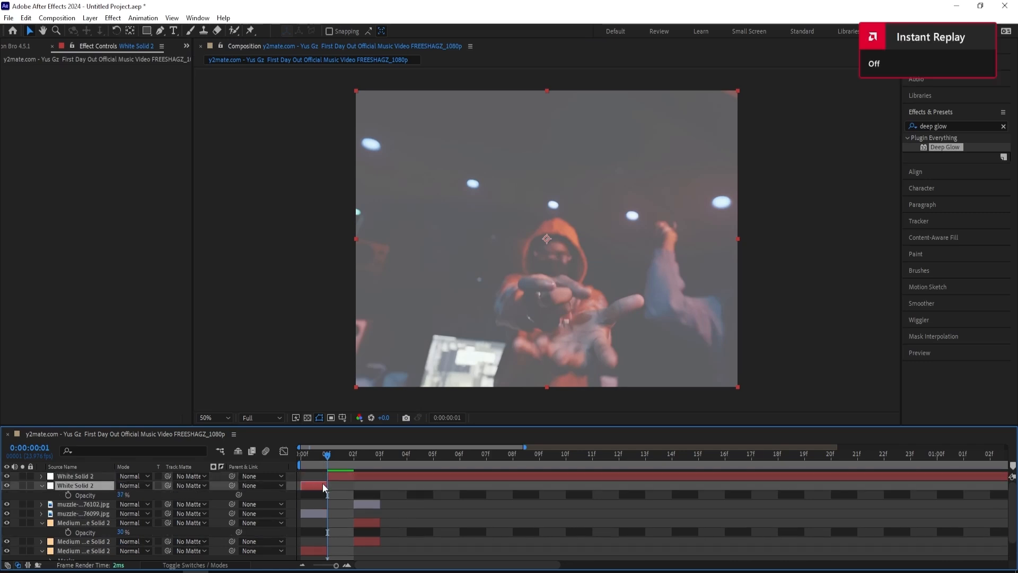
{"action": "key", "text": "Delete"}
{"action": "left_click", "coordinate": [350, 455]}
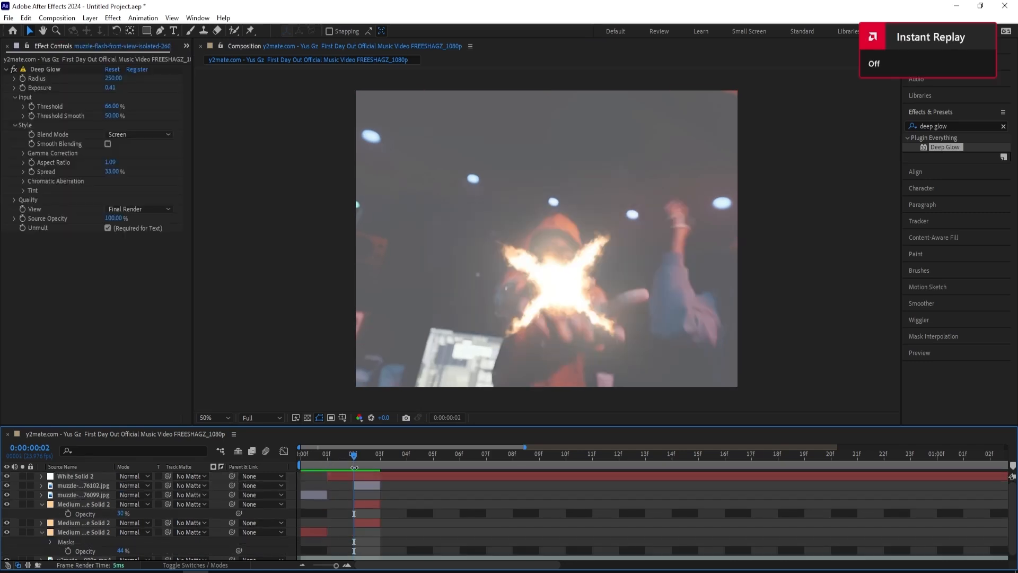
{"action": "left_click", "coordinate": [357, 476]}
{"action": "key", "text": "ctrl+d"}
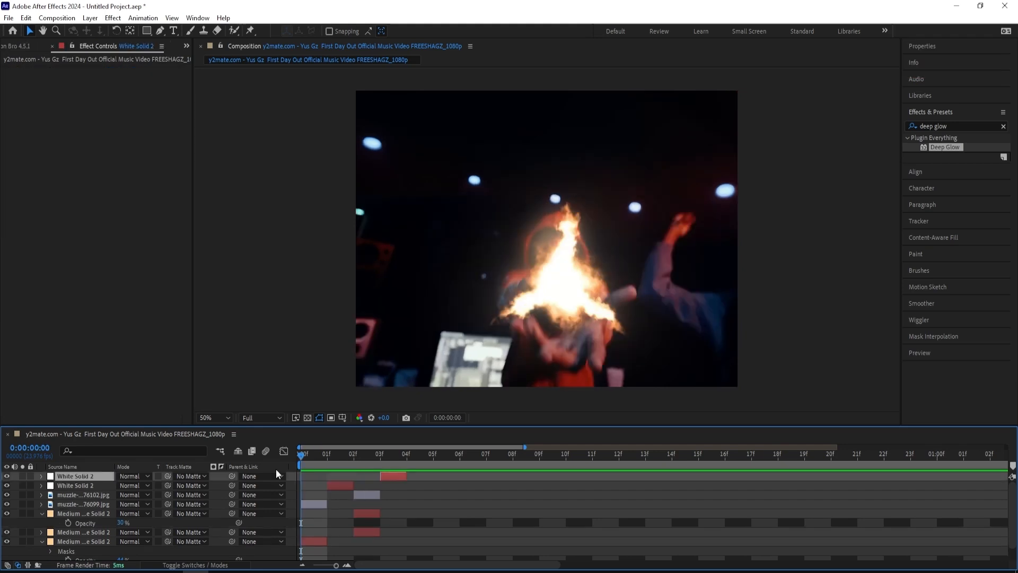
- Duplicate the frame 0 muzzle flash, shift the copy to frame 4 and position it over the performer's raised hand
{"action": "left_click", "coordinate": [329, 466]}
{"action": "left_click_drag", "start_coordinate": [330, 465], "coordinate": [405, 465]}
{"action": "scroll", "coordinate": [374, 488], "scroll_direction": "down", "scroll_amount": 1}
{"action": "left_click", "coordinate": [320, 527]}
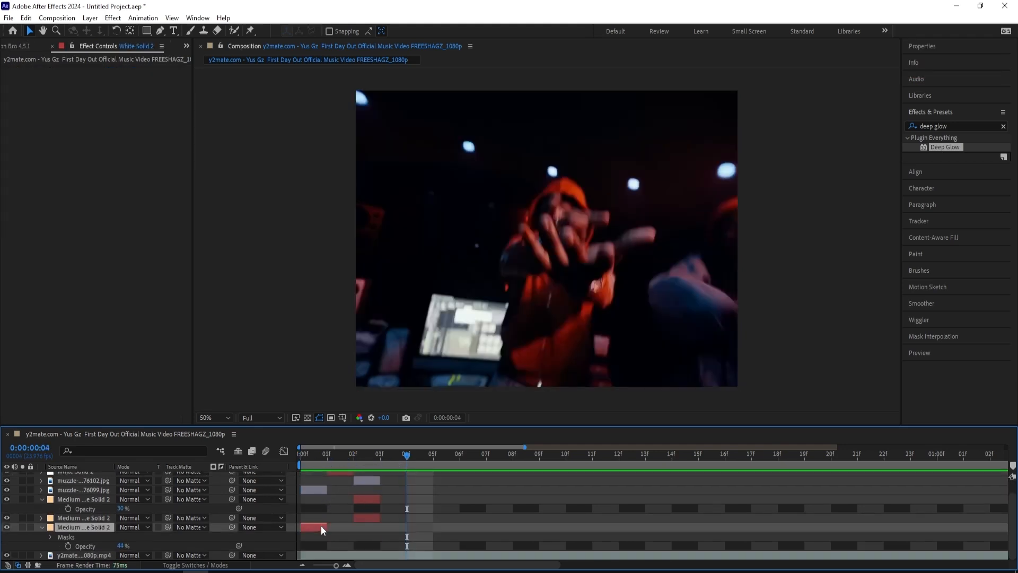
{"action": "left_click", "coordinate": [312, 489]}
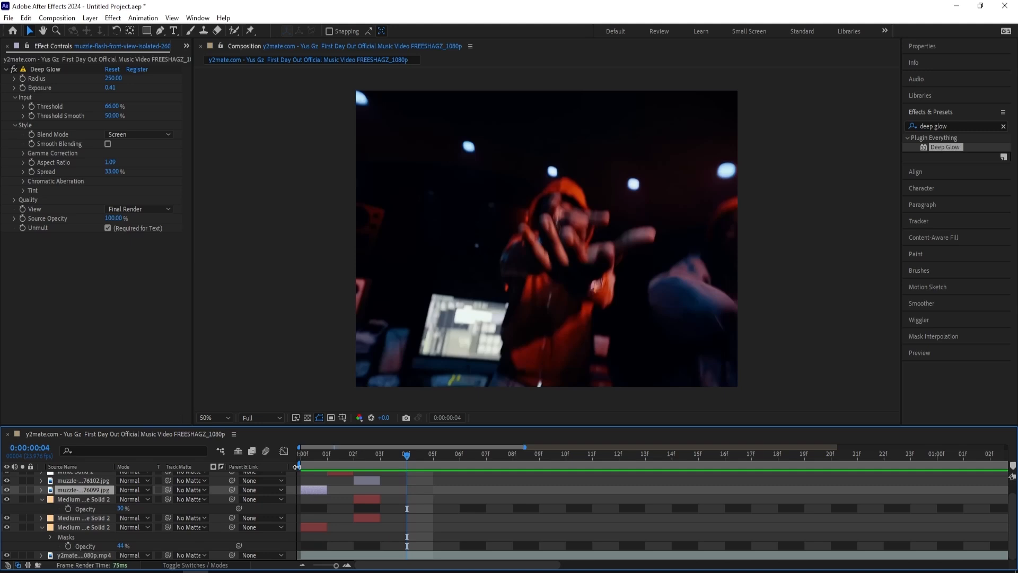
{"action": "key", "text": "ctrl+d"}
{"action": "left_click_drag", "start_coordinate": [334, 491], "coordinate": [416, 492]}
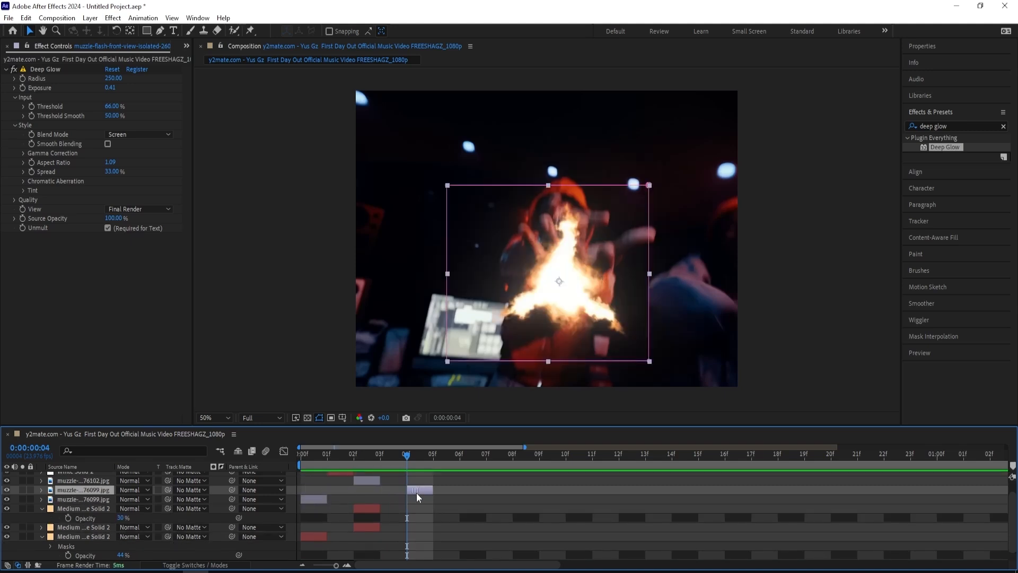
{"action": "left_click_drag", "start_coordinate": [569, 307], "coordinate": [555, 242]}
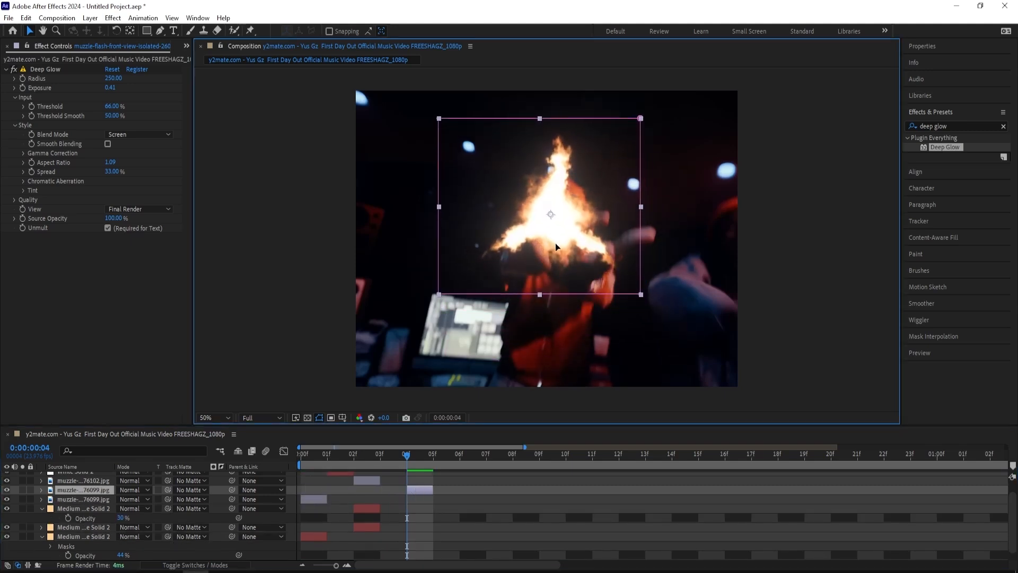
- Scale the frame 4 muzzle flash to 236% and fine-tune its position over the hand
{"action": "mouse_move", "coordinate": [397, 451]}
{"action": "left_mouse_down"}
{"action": "mouse_move", "coordinate": [363, 455]}
{"action": "mouse_move", "coordinate": [405, 455]}
{"action": "left_mouse_up"}
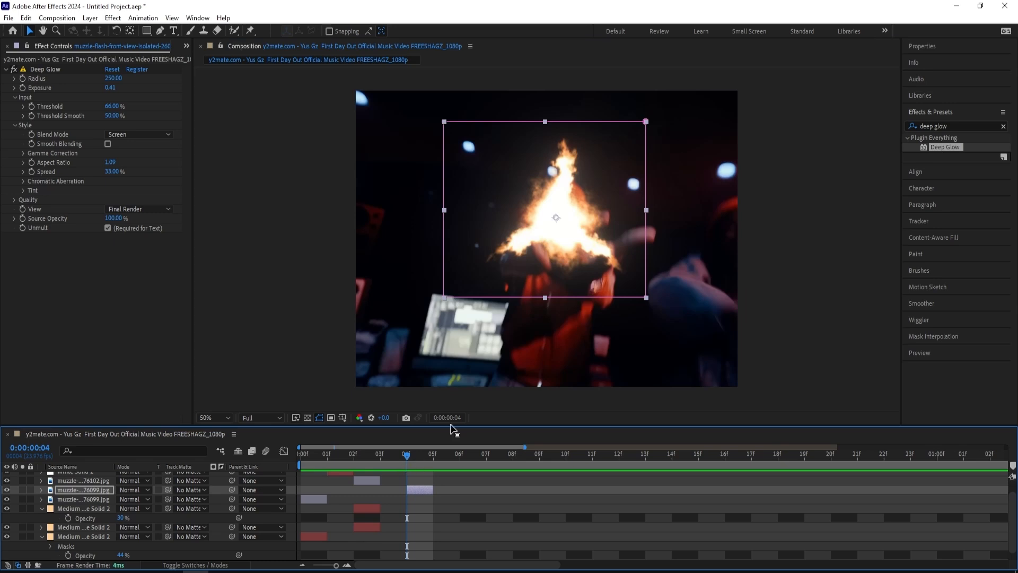
{"action": "key", "text": "s"}
{"action": "left_click_drag", "start_coordinate": [134, 499], "coordinate": [119, 499]}
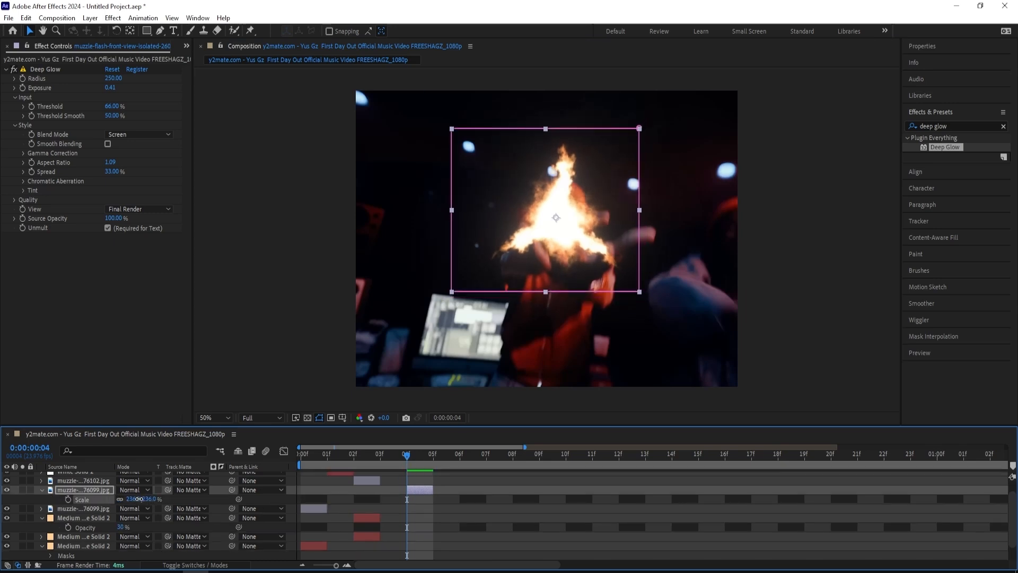
- Duplicate the unhanded, lower masked orange solid at frame 2 and shift the copy to frame 4
{"action": "left_click", "coordinate": [371, 518]}
{"action": "scroll", "coordinate": [377, 522], "scroll_direction": "down", "scroll_amount": 1}
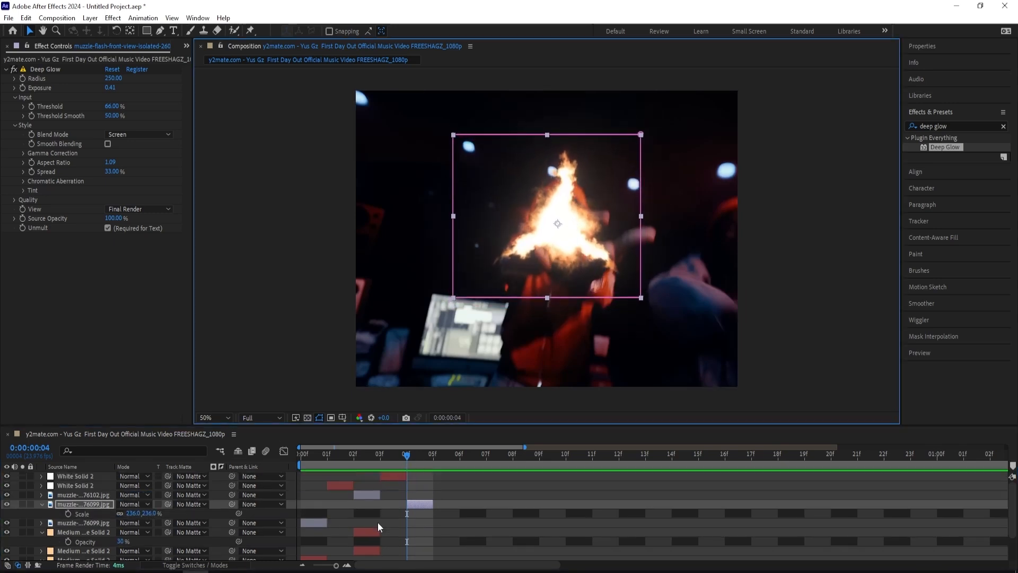
{"action": "left_click", "coordinate": [368, 521]}
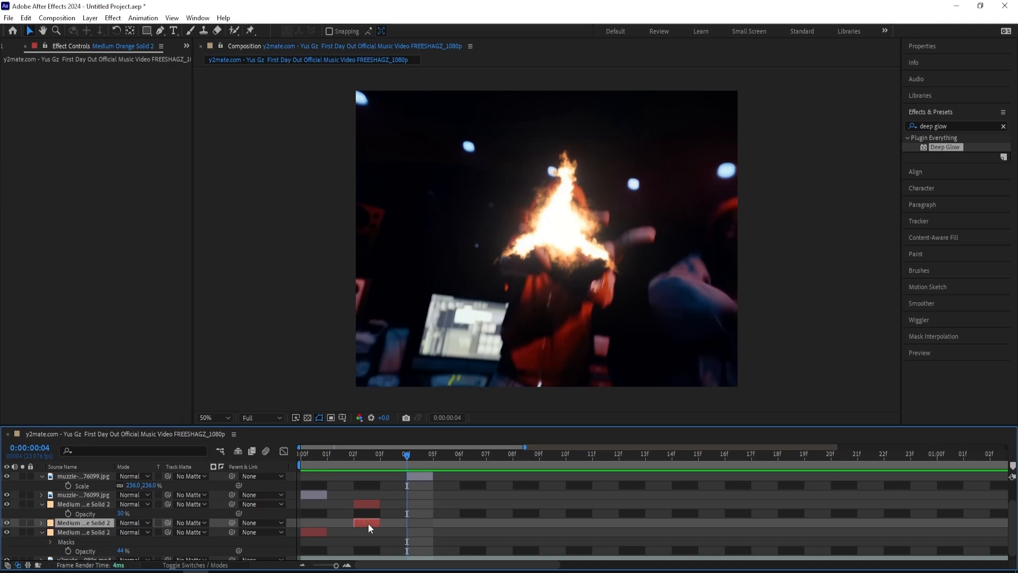
{"action": "key", "text": "ctrl+d"}
{"action": "left_click_drag", "start_coordinate": [374, 522], "coordinate": [421, 524]}
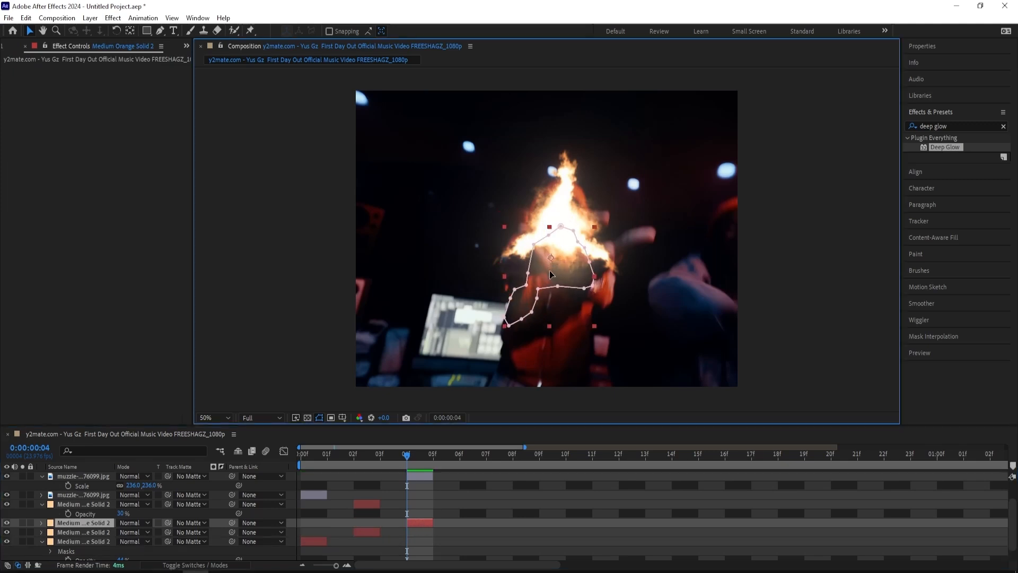
- Reshape the mask of the frame 4 orange solid by moving its points out around the performer's torso and arms
{"action": "left_click_drag", "start_coordinate": [551, 272], "coordinate": [558, 346]}
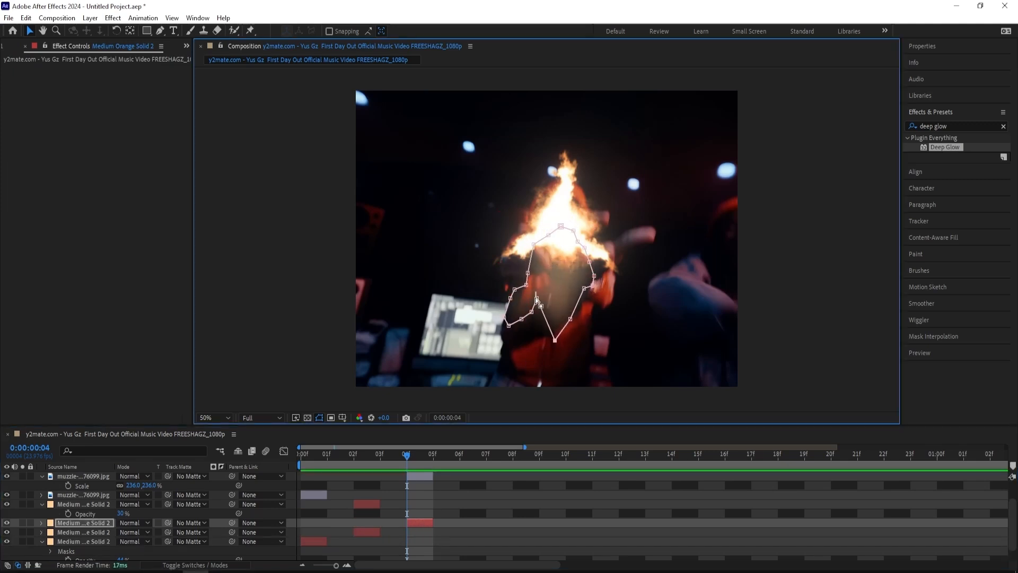
{"action": "left_click_drag", "start_coordinate": [537, 299], "coordinate": [613, 295]}
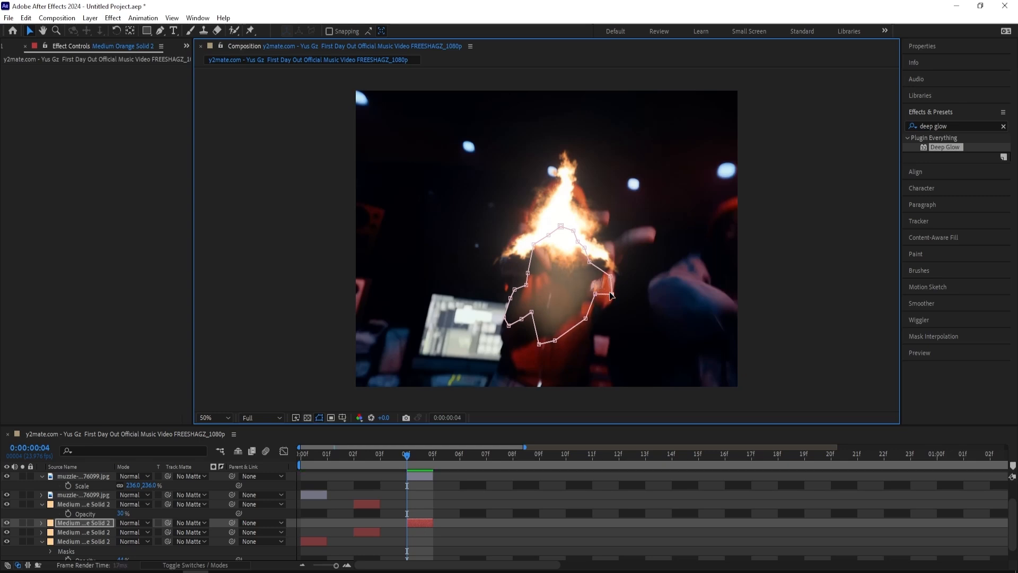
{"action": "left_click_drag", "start_coordinate": [589, 261], "coordinate": [611, 245]}
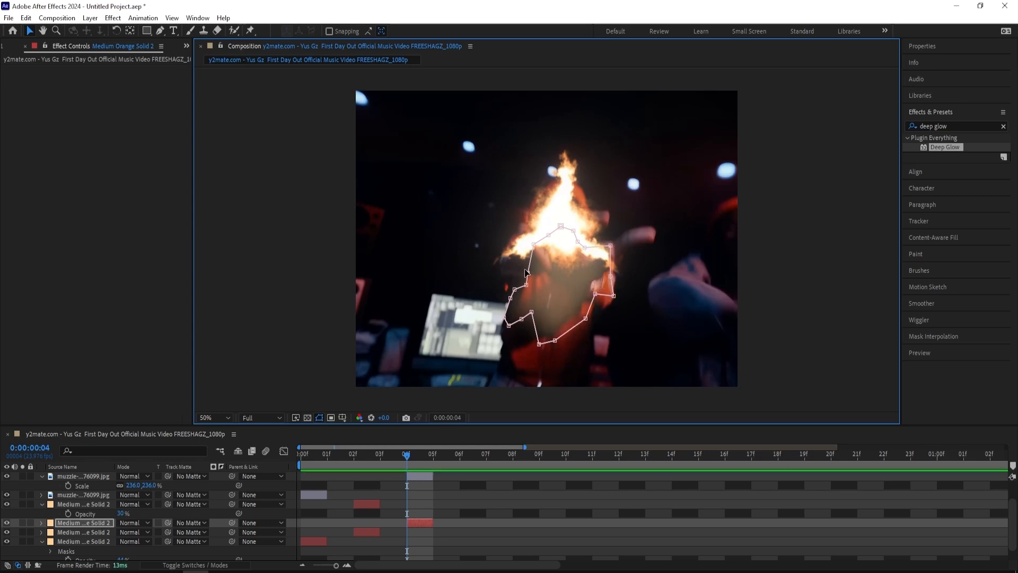
{"action": "left_click_drag", "start_coordinate": [525, 272], "coordinate": [502, 265]}
- Set the mask feather of the frame 4 orange solid to 167 pixels
{"action": "key", "text": "t"}
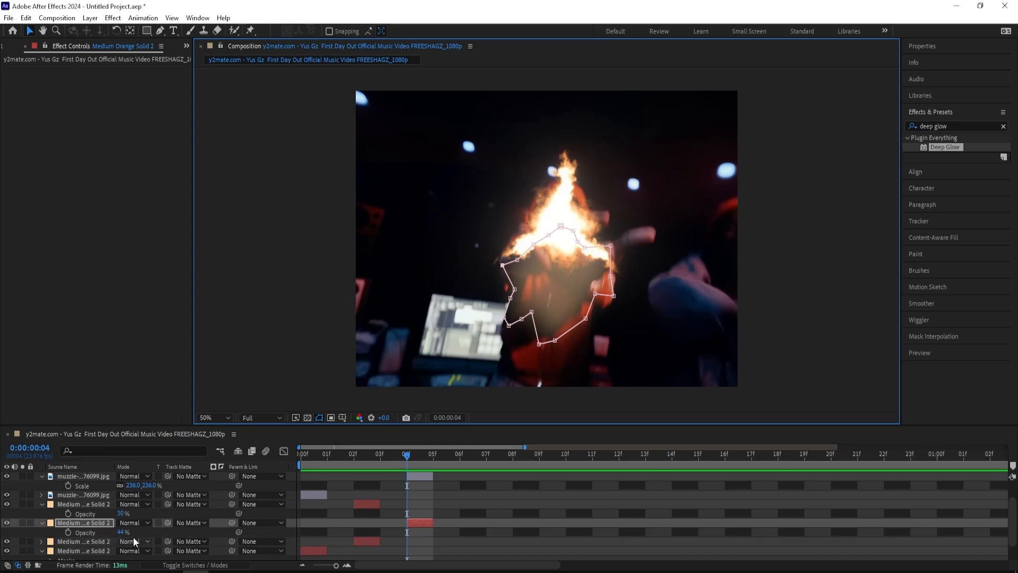
{"action": "key", "text": "m"}
{"action": "key", "text": "m"}
{"action": "scroll", "coordinate": [130, 528], "scroll_direction": "down", "scroll_amount": 4}
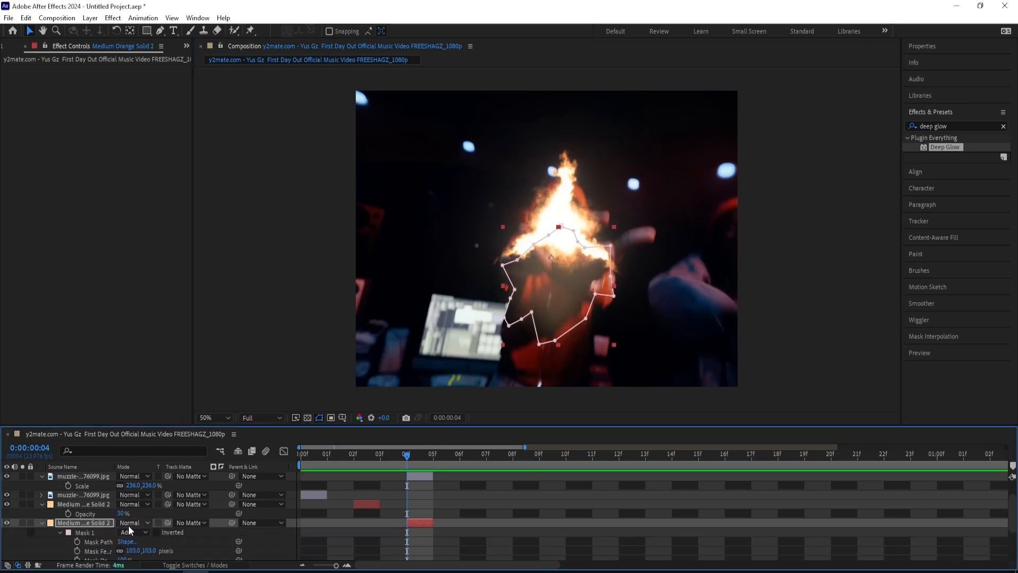
{"action": "left_click_drag", "start_coordinate": [134, 495], "coordinate": [171, 495]}
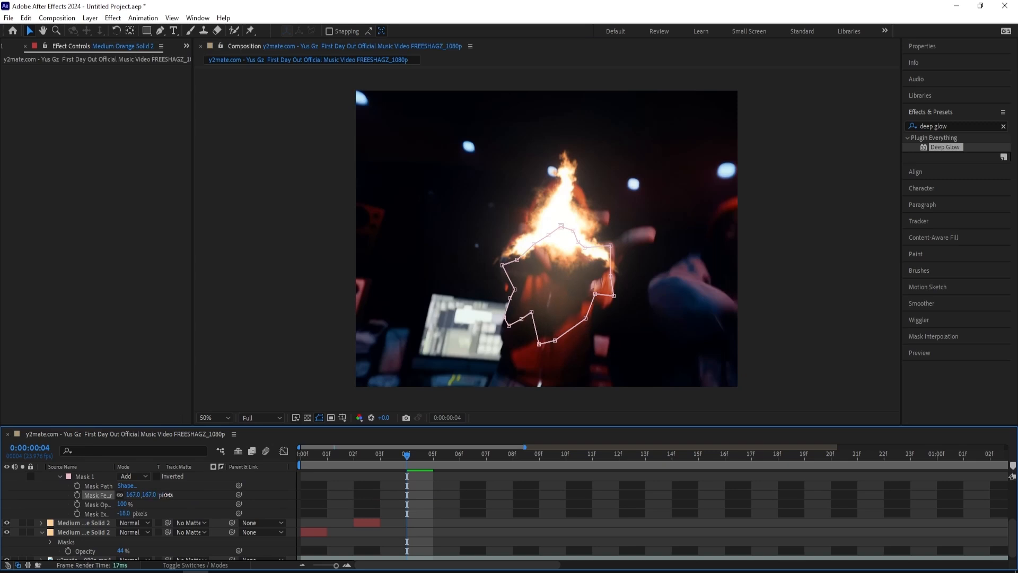
- Set the work area from frame 0 to frame 12 and preview the flash sequence
{"action": "left_click", "coordinate": [486, 501]}
{"action": "scroll", "coordinate": [415, 484], "scroll_direction": "up", "scroll_amount": 5}
{"action": "left_click_drag", "start_coordinate": [409, 453], "coordinate": [301, 465]}
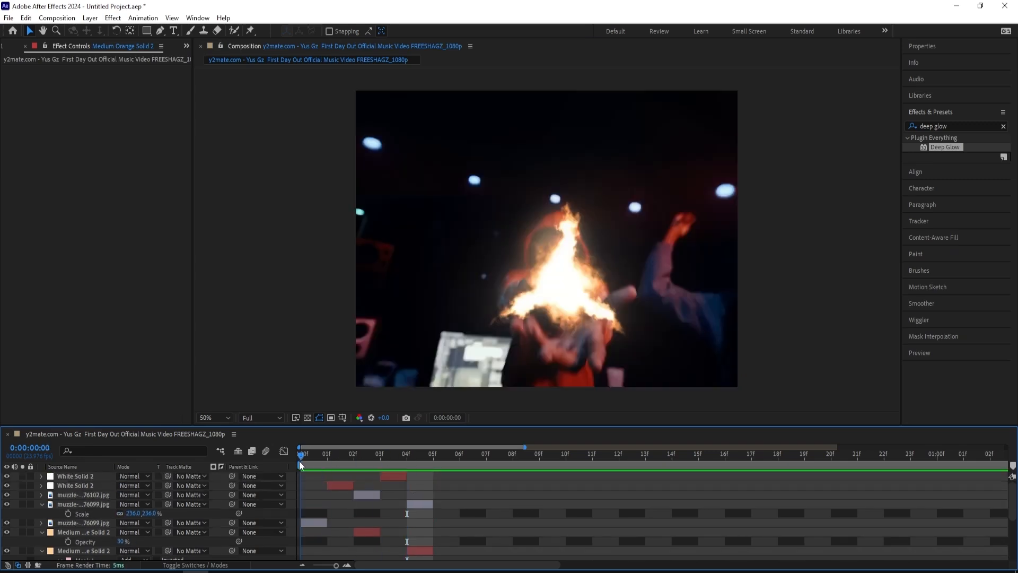
{"action": "key", "text": "n"}
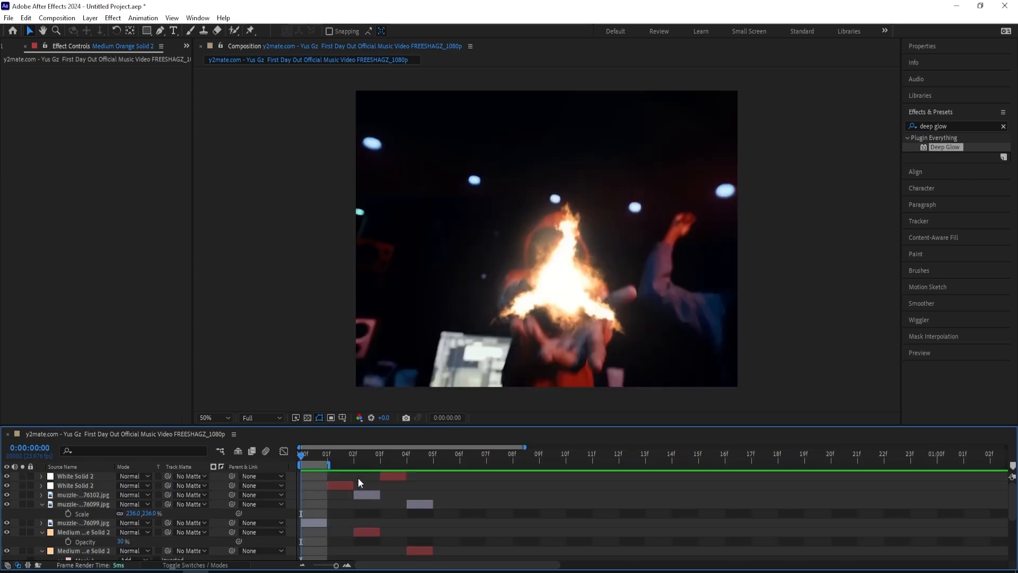
{"action": "left_click_drag", "start_coordinate": [332, 464], "coordinate": [625, 463]}
{"action": "key", "text": "space"}
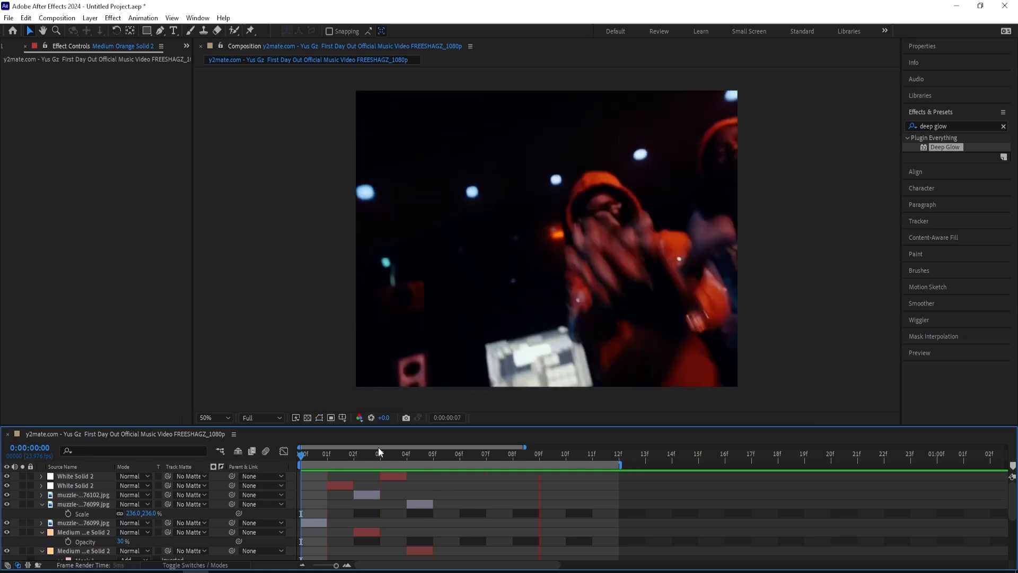
{"action": "left_click", "coordinate": [406, 455]}
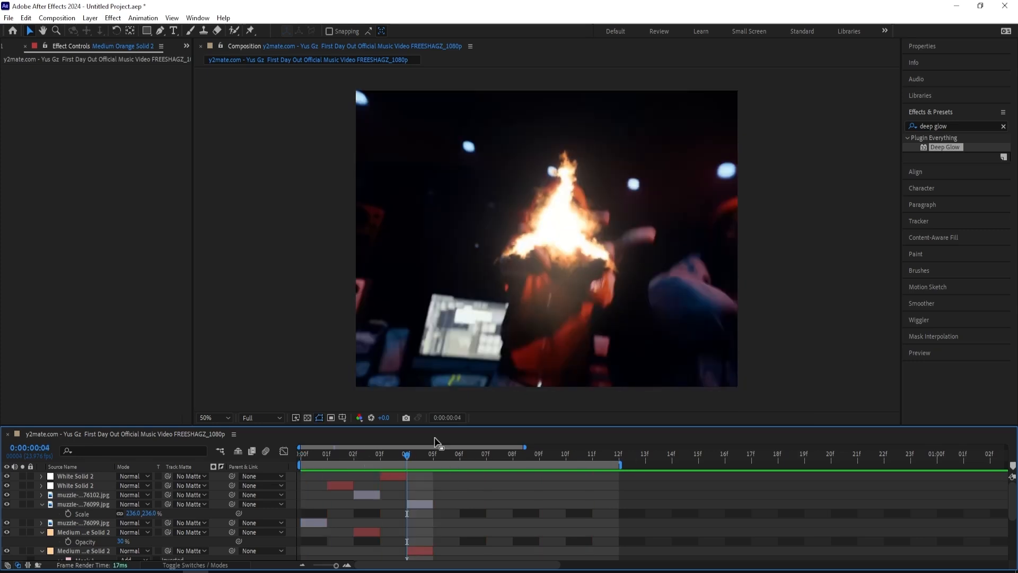
- Move the muzzle flashes at frames 0 and 2 slightly higher over the performer's hands
{"action": "left_click", "coordinate": [364, 459]}
{"action": "left_click_drag", "start_coordinate": [357, 460], "coordinate": [301, 459]}
{"action": "left_click_drag", "start_coordinate": [944, 146], "coordinate": [555, 273]}
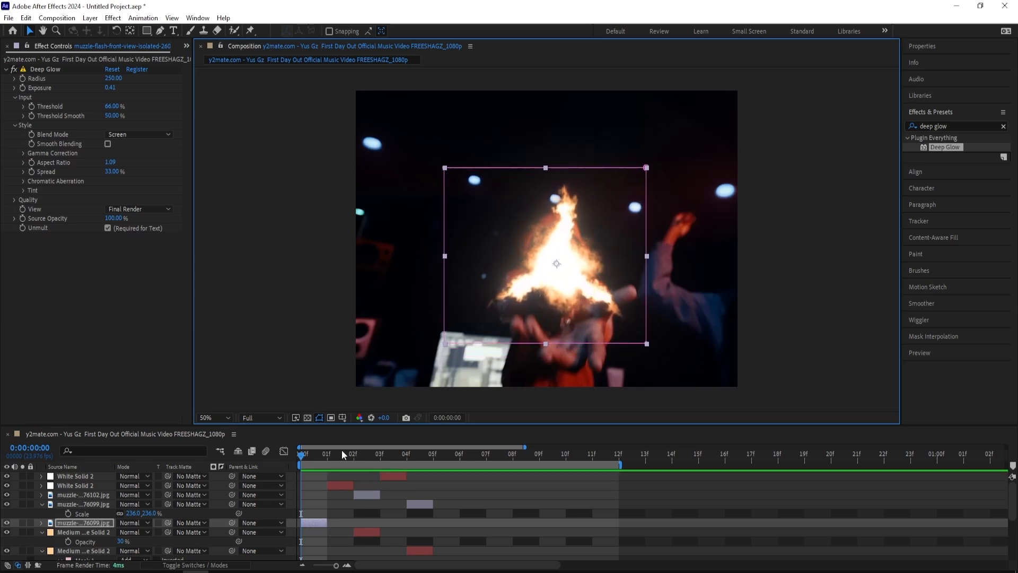
{"action": "left_click_drag", "start_coordinate": [342, 449], "coordinate": [309, 456]}
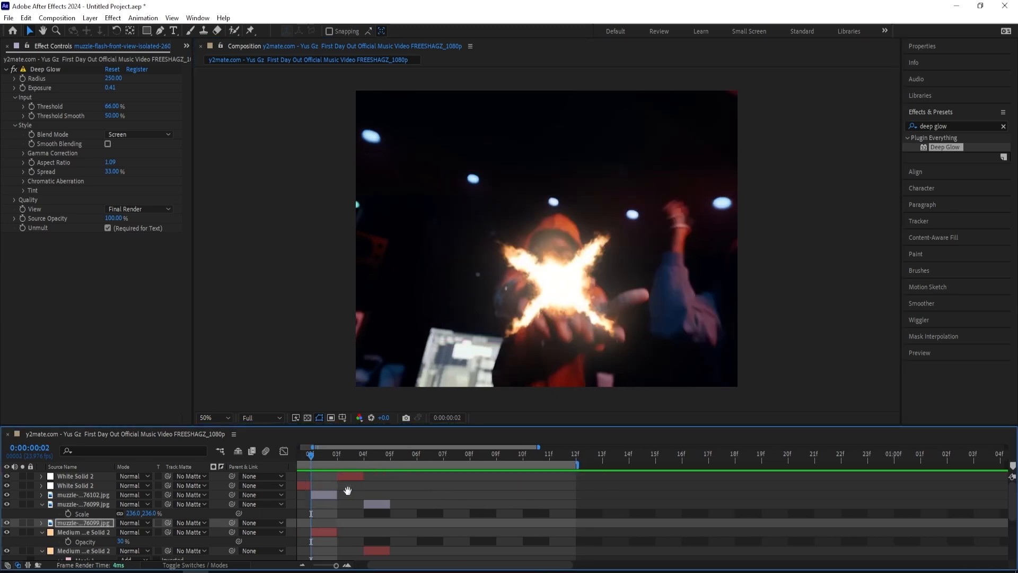
{"action": "left_click", "coordinate": [607, 310]}
{"action": "left_click_drag", "start_coordinate": [609, 313], "coordinate": [574, 270]}
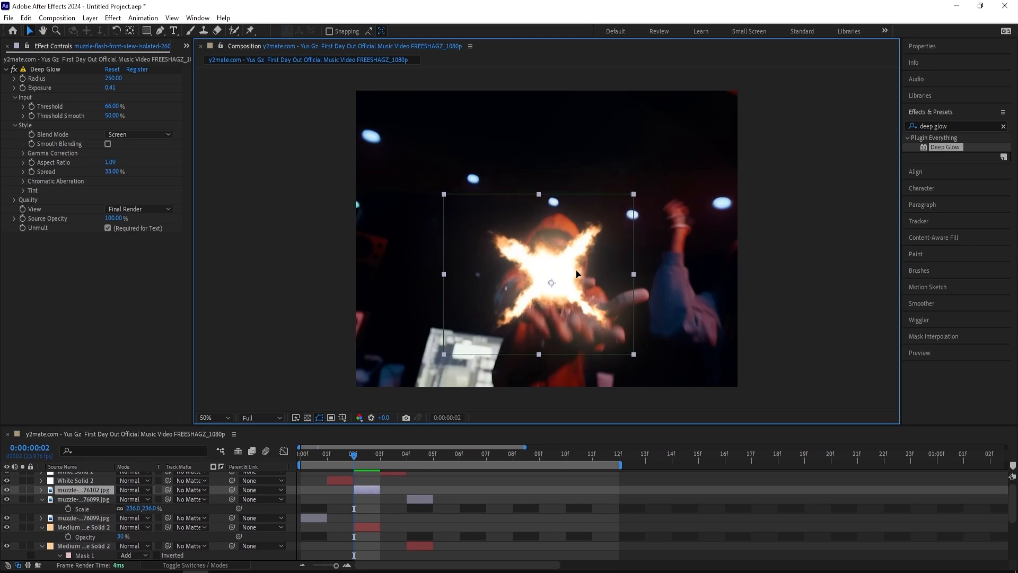
- Collapse the expanded properties of all layers in the timeline
{"action": "left_click_drag", "start_coordinate": [363, 458], "coordinate": [274, 466]}
{"action": "right_click", "coordinate": [247, 364]}
{"action": "left_click", "coordinate": [245, 366]}
{"action": "key", "text": "ctrl+s"}
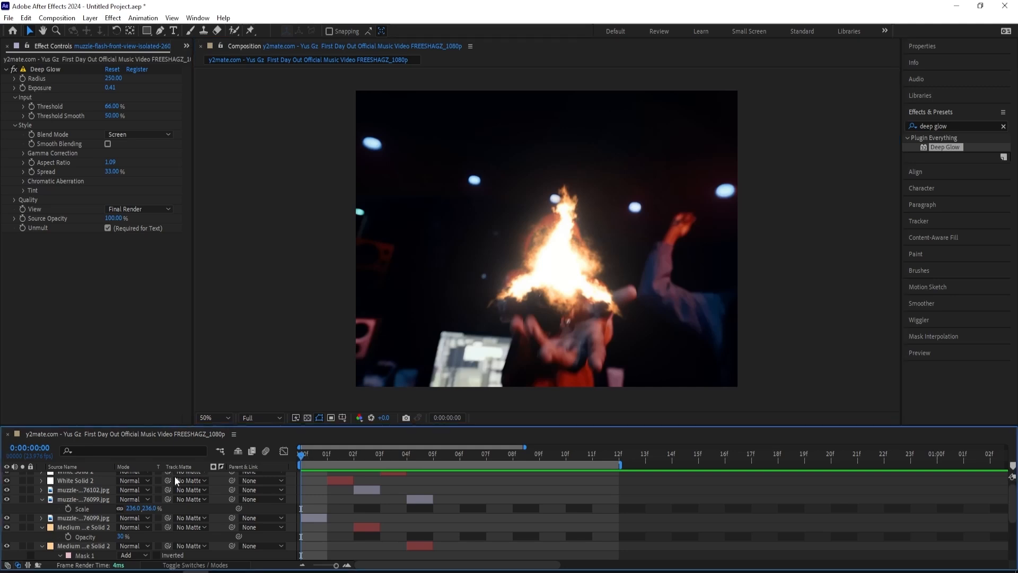
{"action": "left_click", "coordinate": [566, 389]}
{"action": "key", "text": "ctrl+a"}
{"action": "left_click", "coordinate": [42, 499]}
{"action": "left_click", "coordinate": [347, 499]}
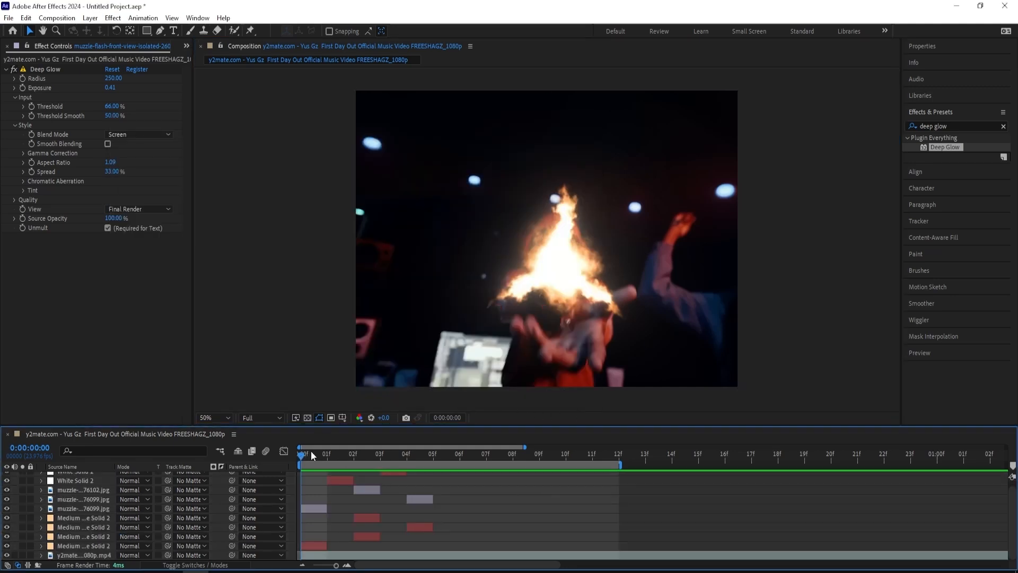
{"action": "left_click_drag", "start_coordinate": [311, 454], "coordinate": [275, 472]}
{"action": "right_click", "coordinate": [262, 359]}
{"action": "left_click", "coordinate": [229, 366]}
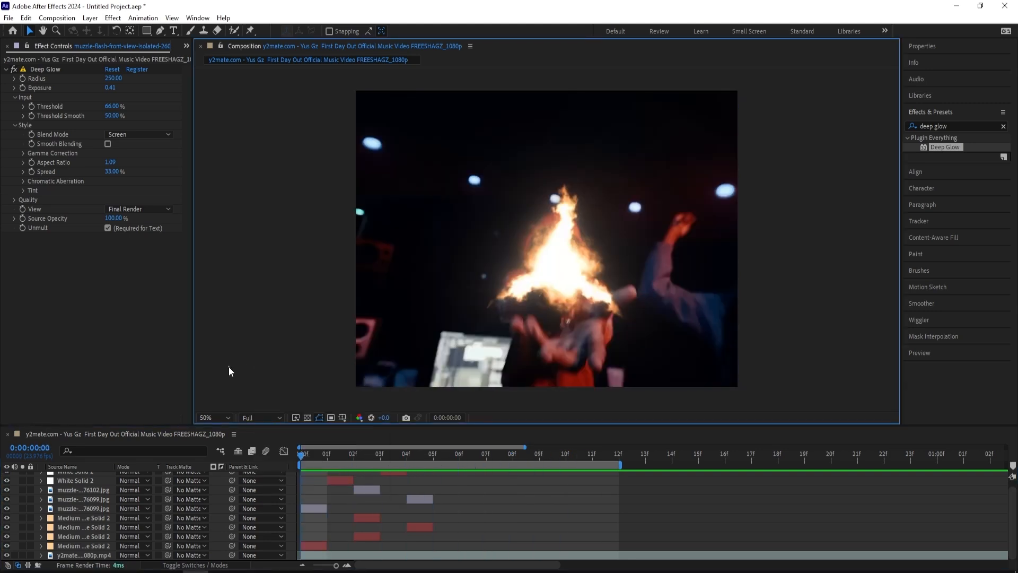
{"action": "right_click", "coordinate": [250, 382]}
{"action": "mouse_move", "coordinate": [268, 392]}
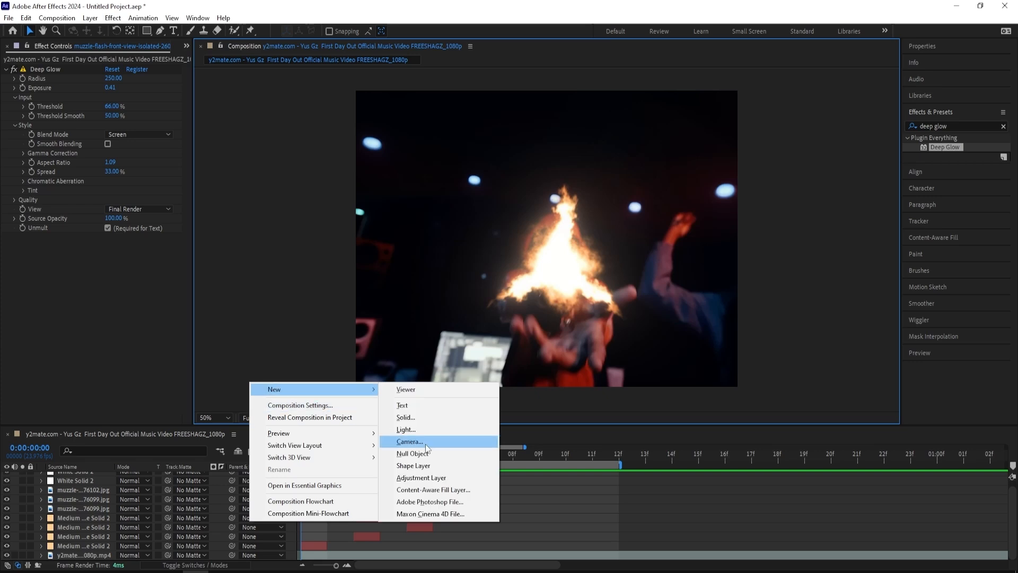
{"action": "left_click", "coordinate": [426, 465]}
{"action": "key", "text": "ctrl+z"}
- Add an adjustment layer above all layers, apply the S_Shake effect to it and clear the effect search
{"action": "right_click", "coordinate": [267, 374]}
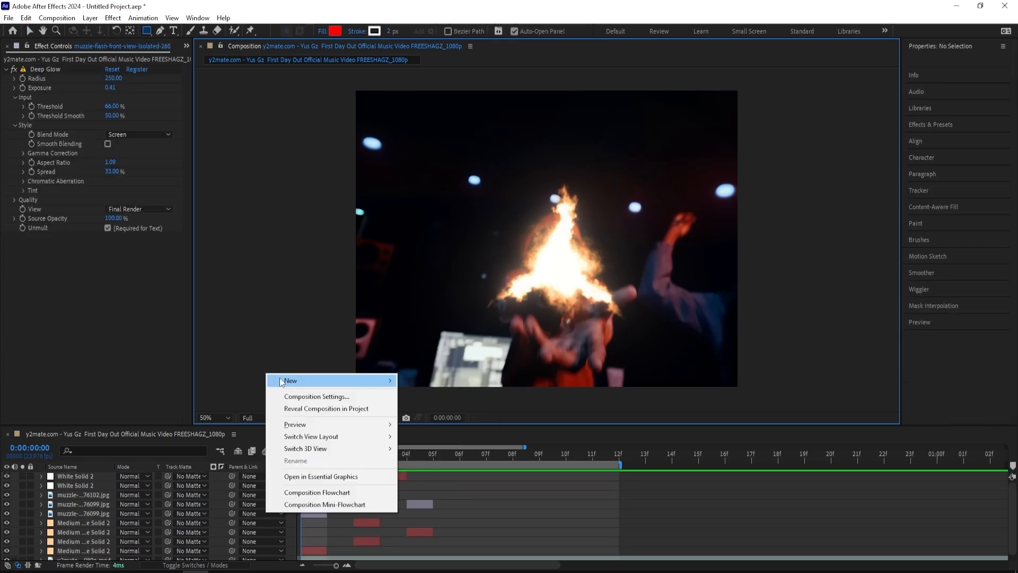
{"action": "left_click", "coordinate": [437, 469]}
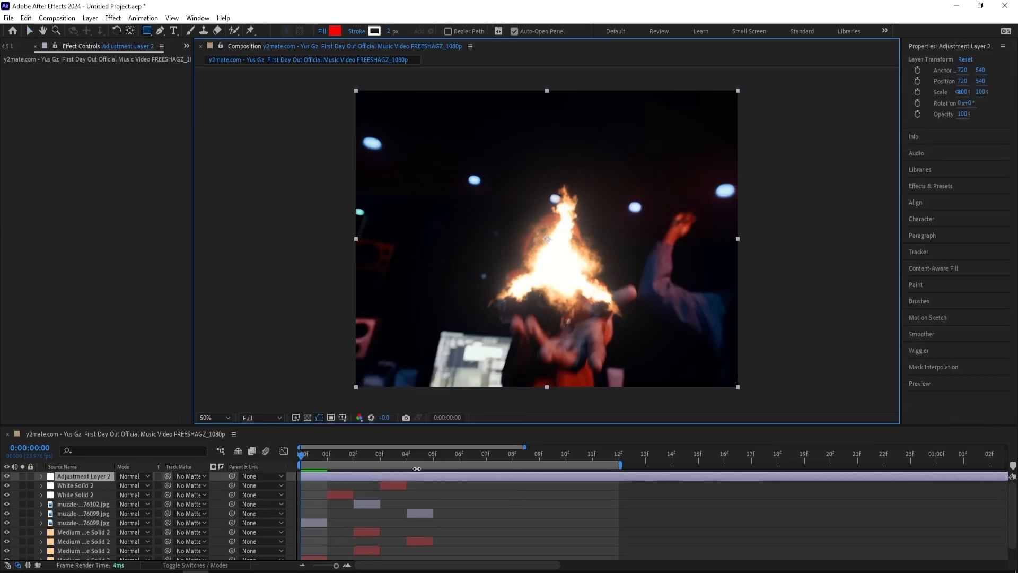
{"action": "left_click", "coordinate": [941, 184]}
{"action": "left_click", "coordinate": [947, 127]}
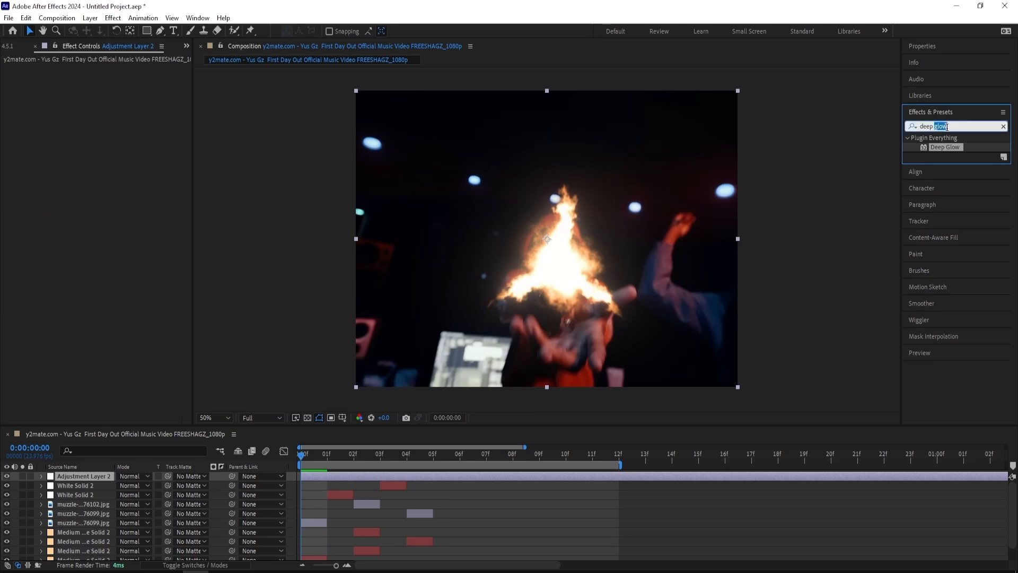
{"action": "type", "text": "s"}
{"action": "type", "text": "hake"}
{"action": "double_click", "coordinate": [954, 386]}
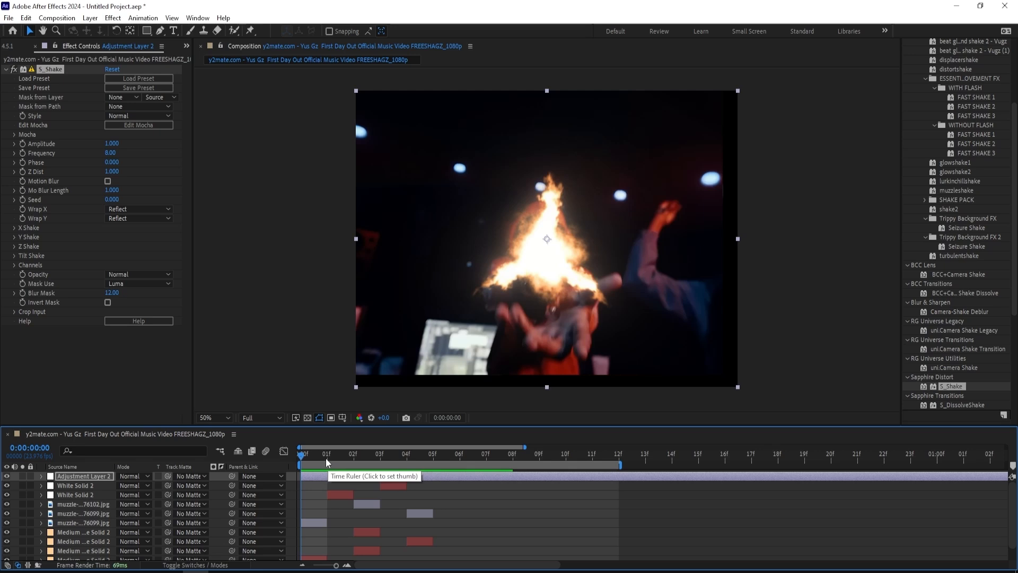
{"action": "scroll", "coordinate": [980, 156], "scroll_direction": "up", "scroll_amount": 3}
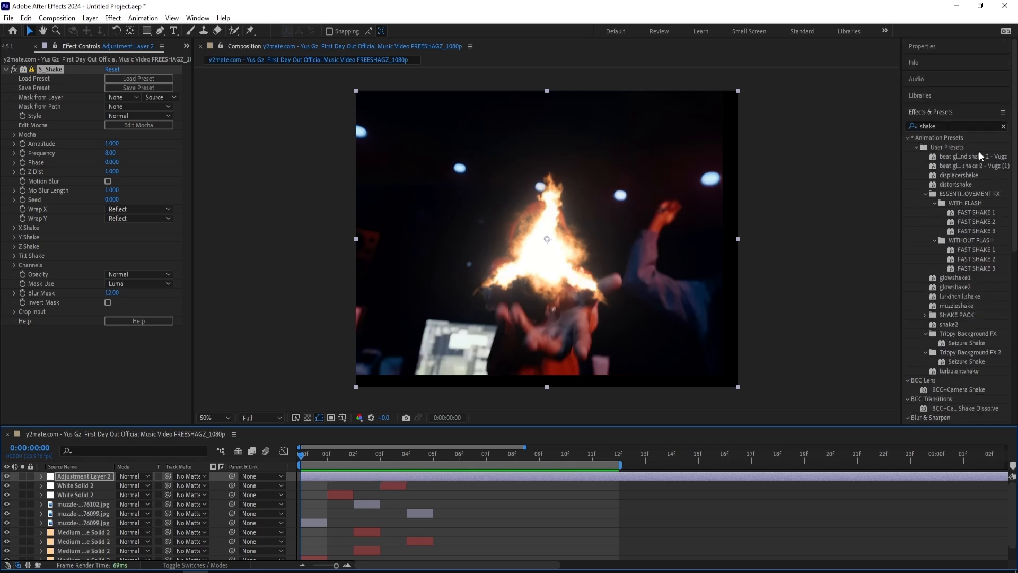
{"action": "left_click", "coordinate": [1003, 126]}
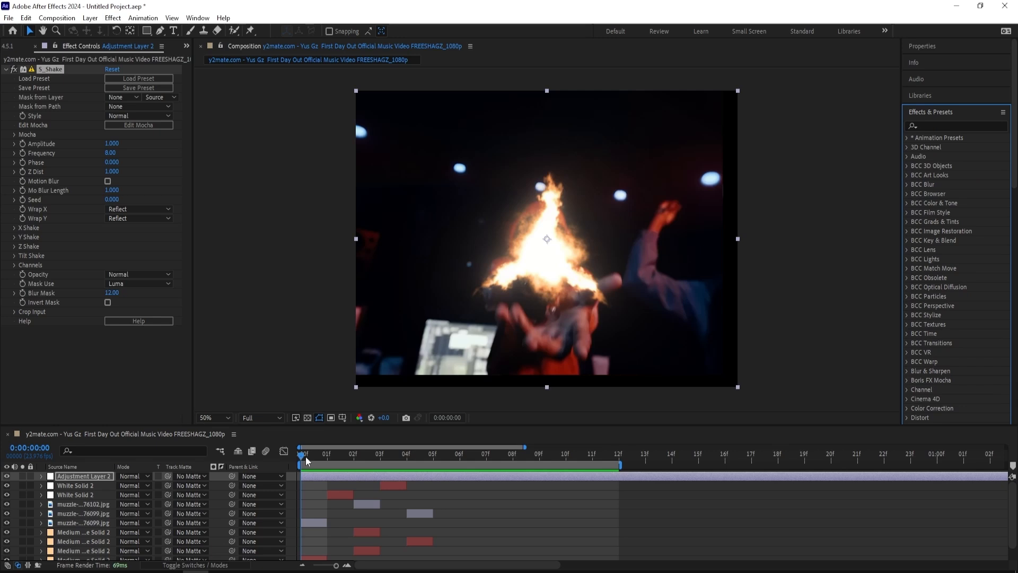
- Set the S_Shake frequency to 18.50 and amplitude to 0.480, and enable motion blur for both the effect and its adjustment layer
{"action": "left_click", "coordinate": [306, 454]}
{"action": "key", "text": "space"}
{"action": "key", "text": "space"}
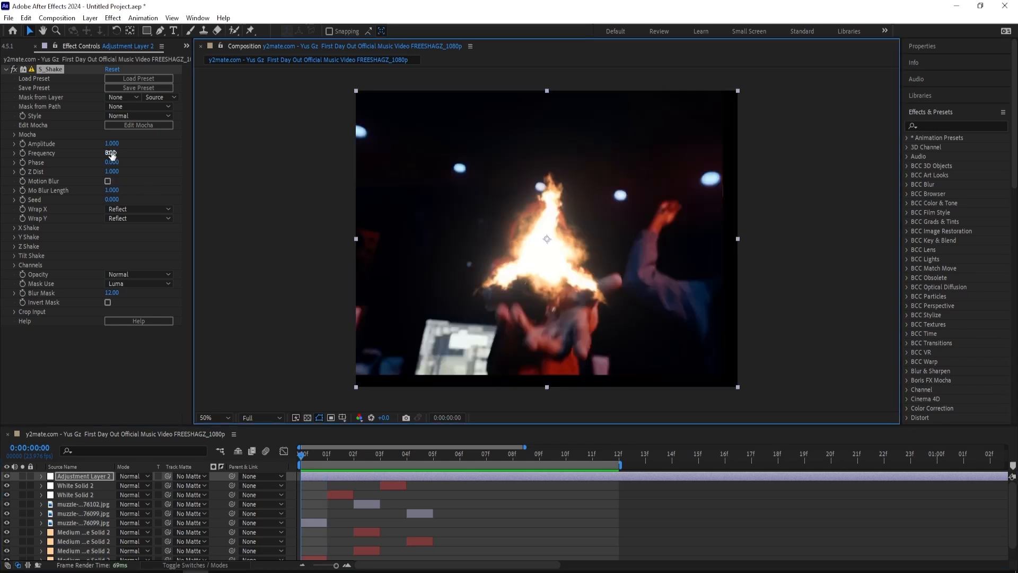
{"action": "left_click_drag", "start_coordinate": [111, 153], "coordinate": [178, 152]}
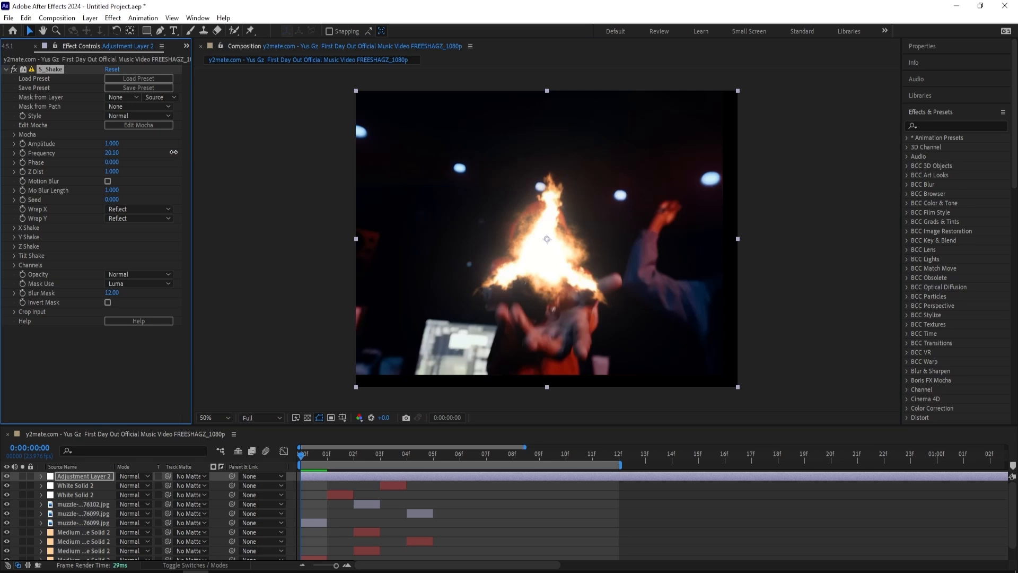
{"action": "left_click_drag", "start_coordinate": [112, 153], "coordinate": [92, 146]}
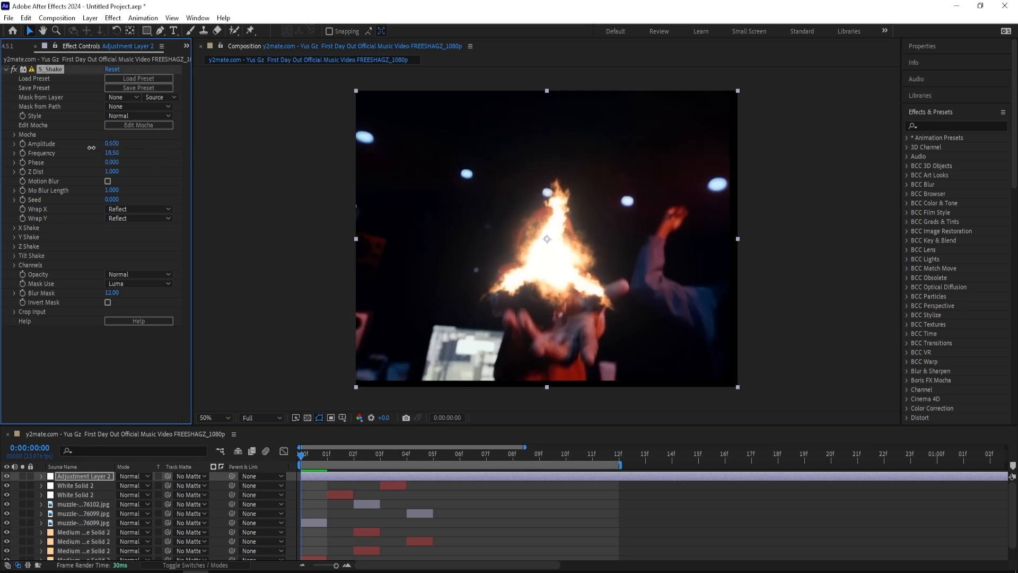
{"action": "left_click", "coordinate": [107, 181]}
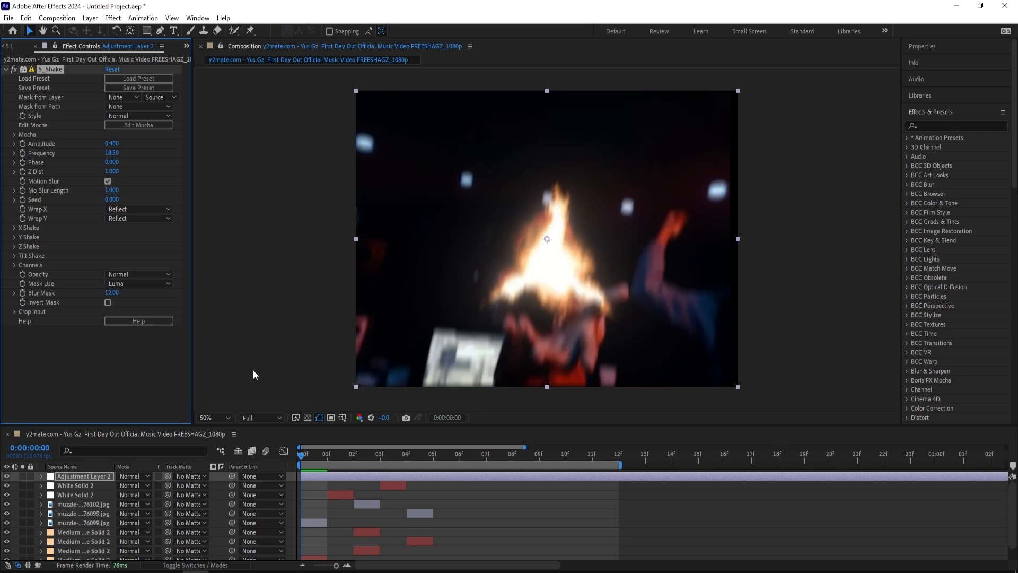
{"action": "key", "text": "F4"}
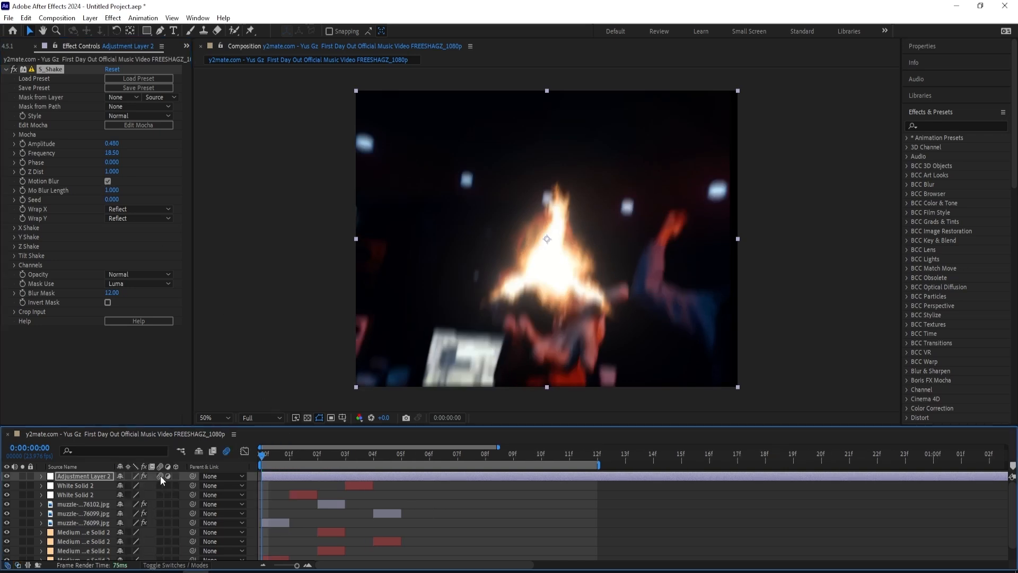
- Animate the S_Shake amplitude with keyframes from 0.480 at frame 0 down to 0 at frame 2
{"action": "left_click", "coordinate": [25, 145]}
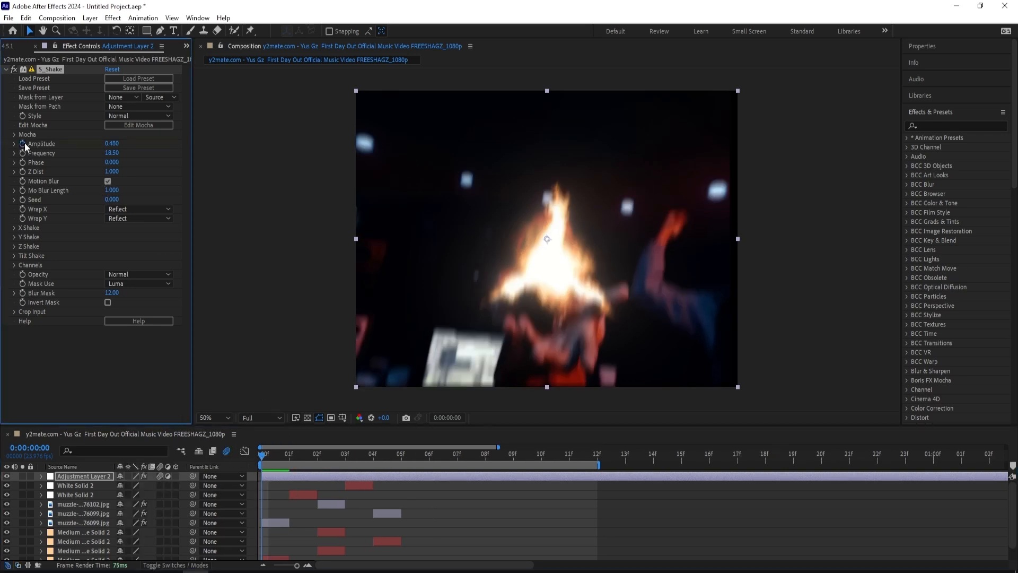
{"action": "left_click_drag", "start_coordinate": [267, 456], "coordinate": [317, 455]}
{"action": "left_click", "coordinate": [113, 144]}
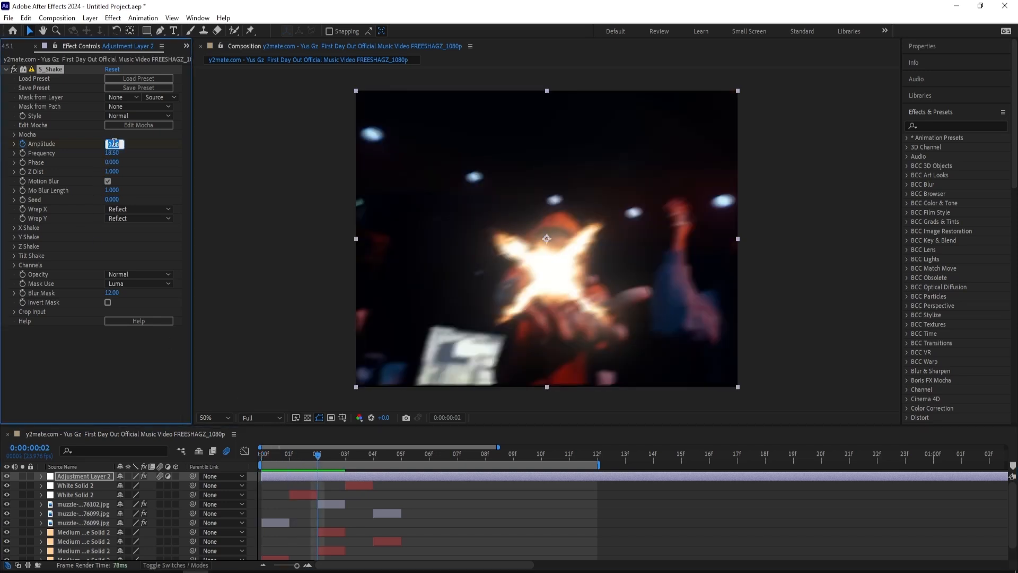
{"action": "type", "text": "0"}
{"action": "key", "text": "Return"}
- Trim the shake adjustment layer to end at frame 2 and place duplicates of it at frames 2–4 and 4–6
{"action": "key", "text": "ctrl+shift+d"}
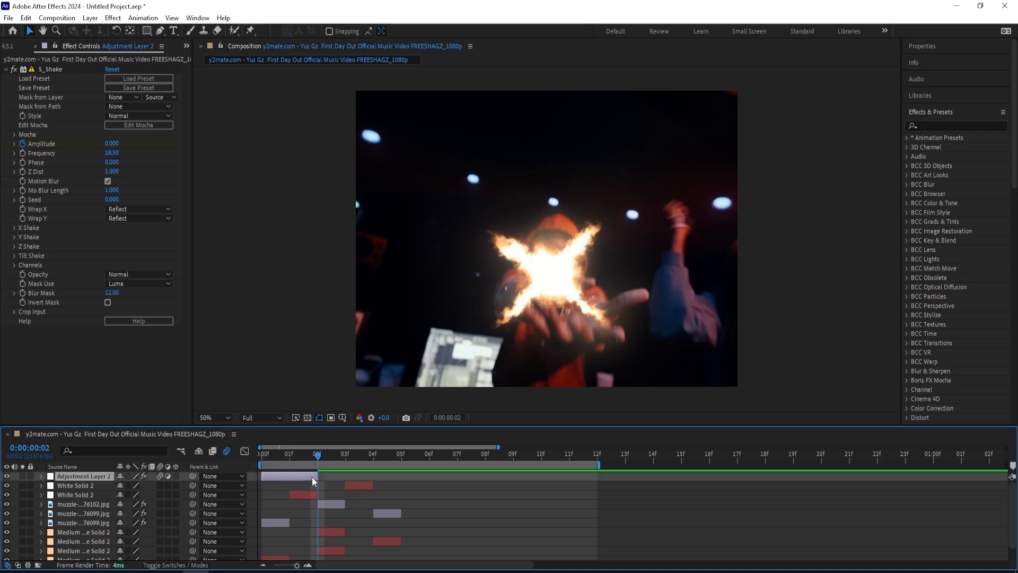
{"action": "left_click_drag", "start_coordinate": [276, 460], "coordinate": [396, 478]}
{"action": "key", "text": "ctrl+d"}
{"action": "scroll", "coordinate": [364, 456], "scroll_direction": "right", "scroll_amount": 1}
{"action": "scroll", "coordinate": [365, 455], "scroll_direction": "left", "scroll_amount": 1}
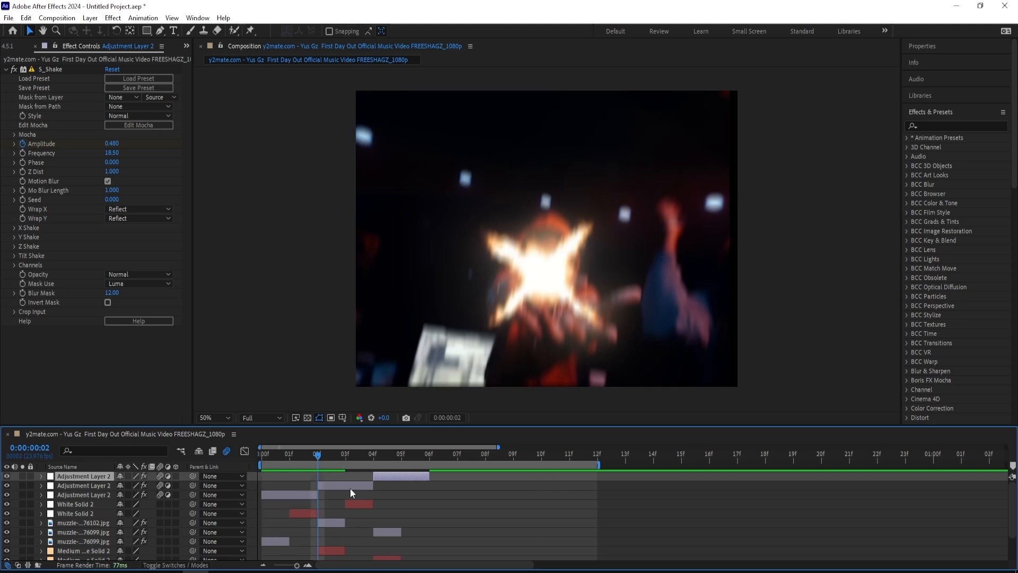
- Duplicate the white solid at frame 3 and move the copy to start at frame 5
{"action": "left_click", "coordinate": [357, 504]}
{"action": "key", "text": "ctrl+d"}
{"action": "left_click_drag", "start_coordinate": [355, 503], "coordinate": [407, 490]}
{"action": "left_click", "coordinate": [386, 455]}
{"action": "left_click", "coordinate": [393, 457]}
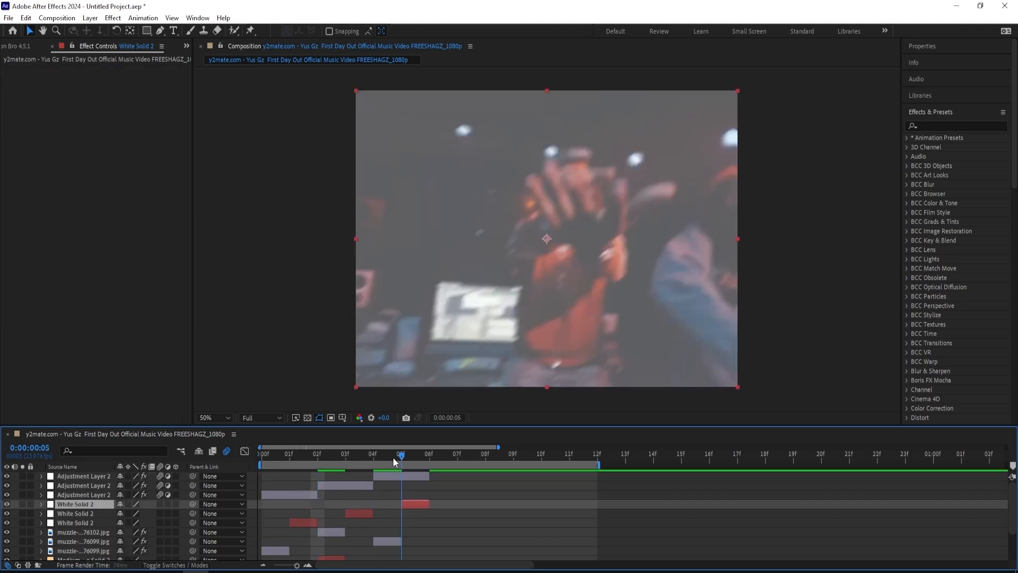
- Set the opacity of the white solid at frame 5 to 67% and add an opacity keyframe there
{"action": "key", "text": "t"}
{"action": "left_click_drag", "start_coordinate": [124, 512], "coordinate": [156, 512]}
{"action": "left_click", "coordinate": [123, 513]}
{"action": "type", "text": "65"}
{"action": "key", "text": "Return"}
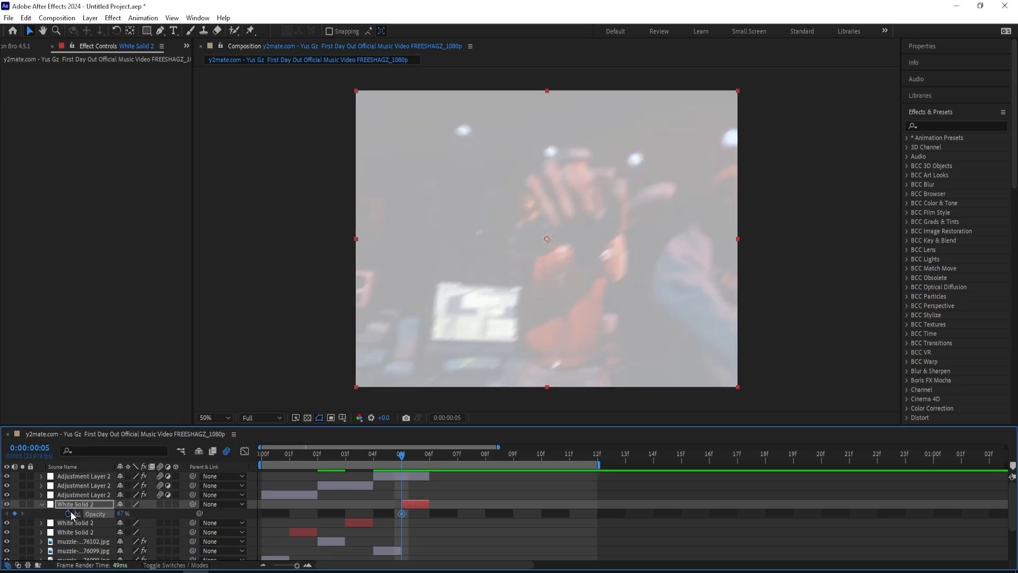
- Extend the last white solid to frame 8 and keyframe its opacity down to about 2% there
{"action": "left_click_drag", "start_coordinate": [430, 507], "coordinate": [477, 505]}
{"action": "left_click_drag", "start_coordinate": [444, 456], "coordinate": [485, 455]}
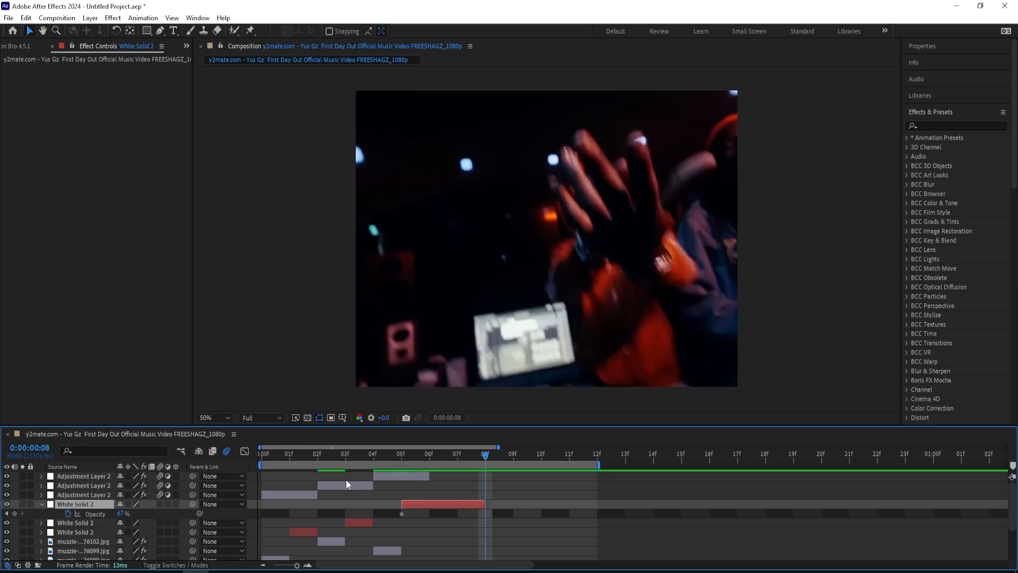
{"action": "left_click_drag", "start_coordinate": [127, 514], "coordinate": [49, 510]}
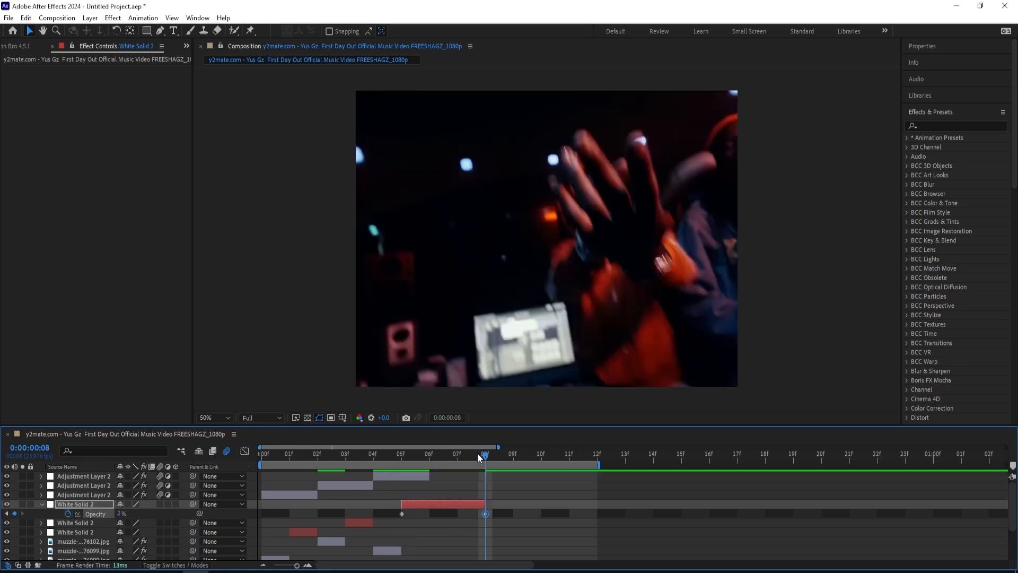
- Lower the last white flash to 61% opacity at frame 5 and shorten its fade and layer to end at frame 7
{"action": "key", "text": "Home"}
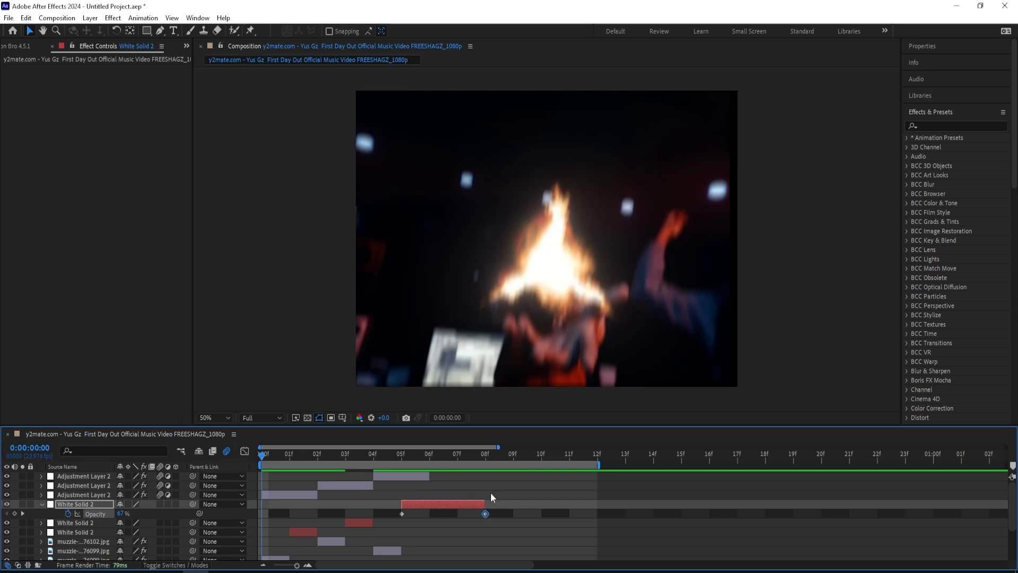
{"action": "key", "text": "space"}
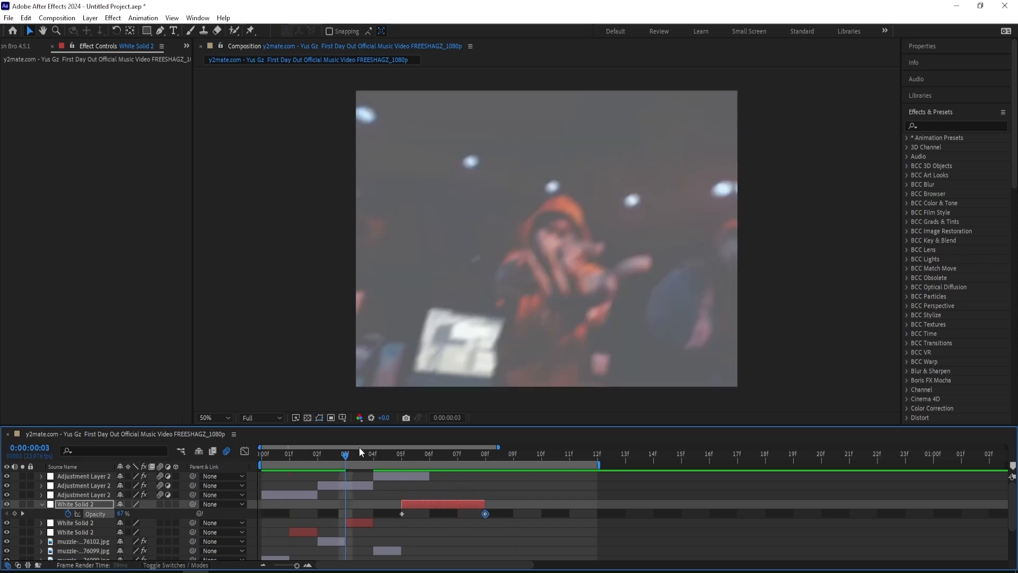
{"action": "left_click", "coordinate": [404, 455]}
{"action": "left_click_drag", "start_coordinate": [121, 514], "coordinate": [130, 514]}
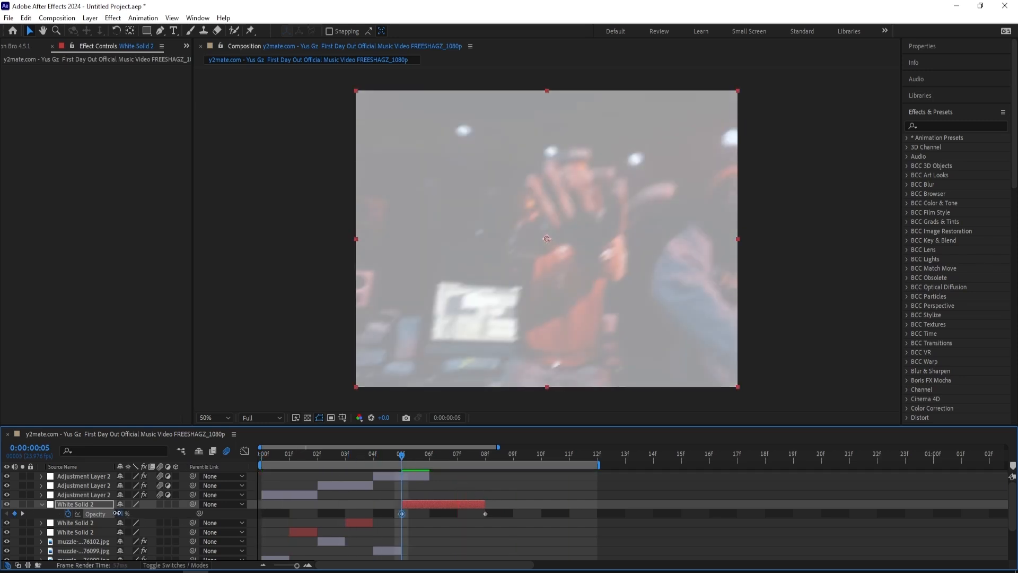
{"action": "left_click_drag", "start_coordinate": [486, 513], "coordinate": [457, 504]}
{"action": "left_click", "coordinate": [405, 452]}
- Reduce the starting S_Shake amplitude to 0.300 on the adjustment layer at frame 0 and to 0.270 on the one at frame 2
{"action": "left_click", "coordinate": [414, 474]}
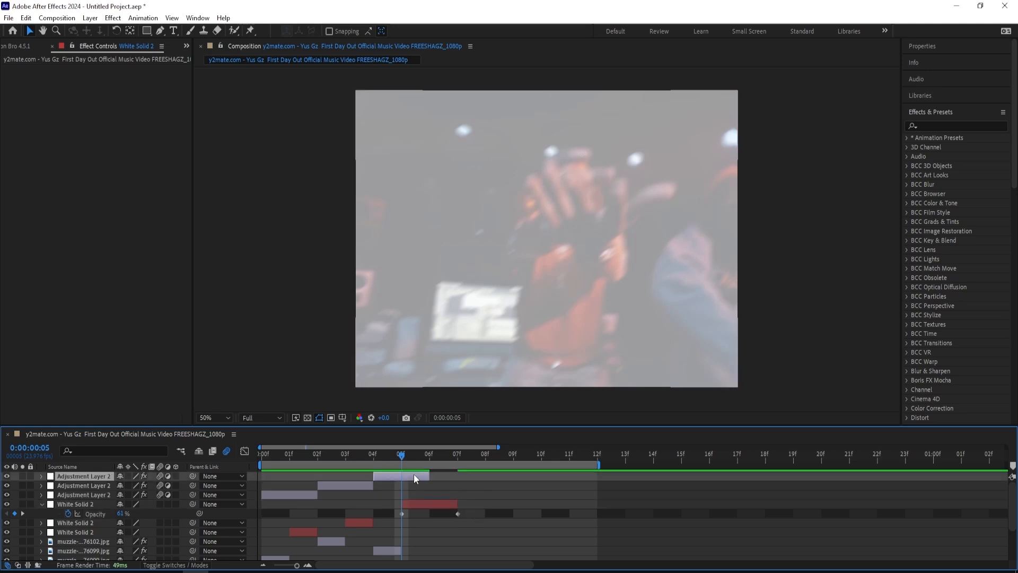
{"action": "left_click_drag", "start_coordinate": [403, 455], "coordinate": [234, 463]}
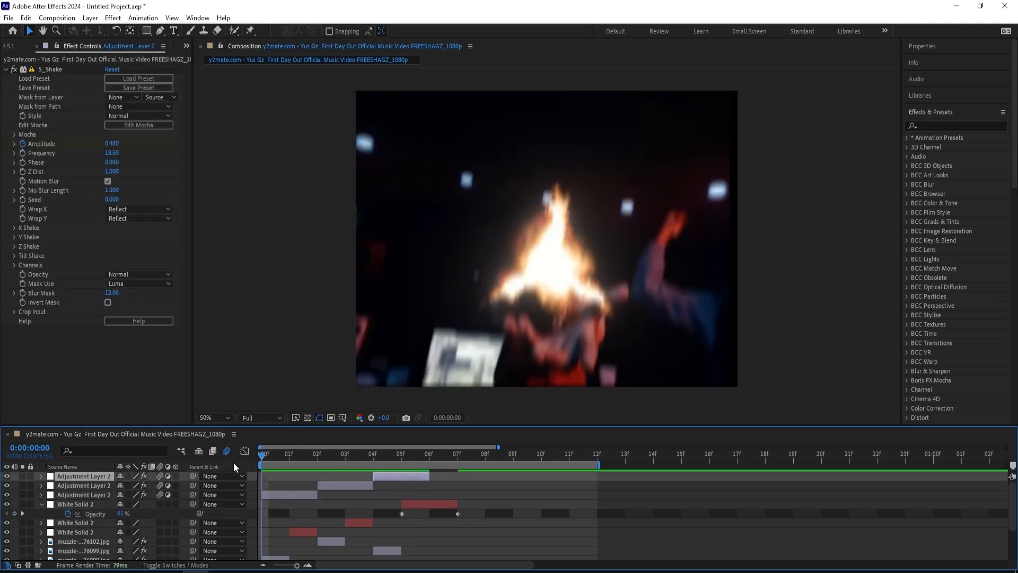
{"action": "left_click", "coordinate": [281, 494]}
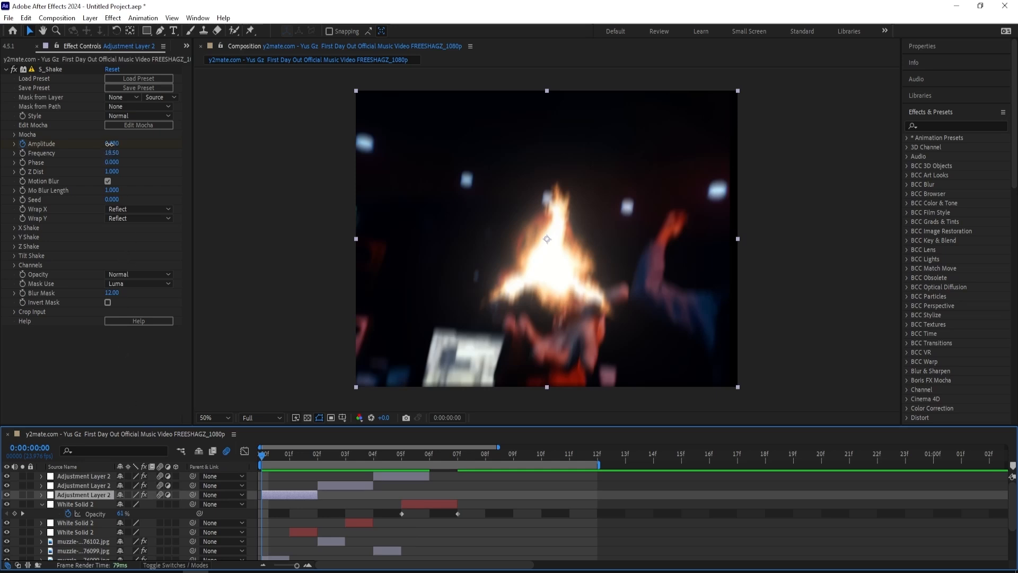
{"action": "left_click_drag", "start_coordinate": [110, 154], "coordinate": [103, 143]}
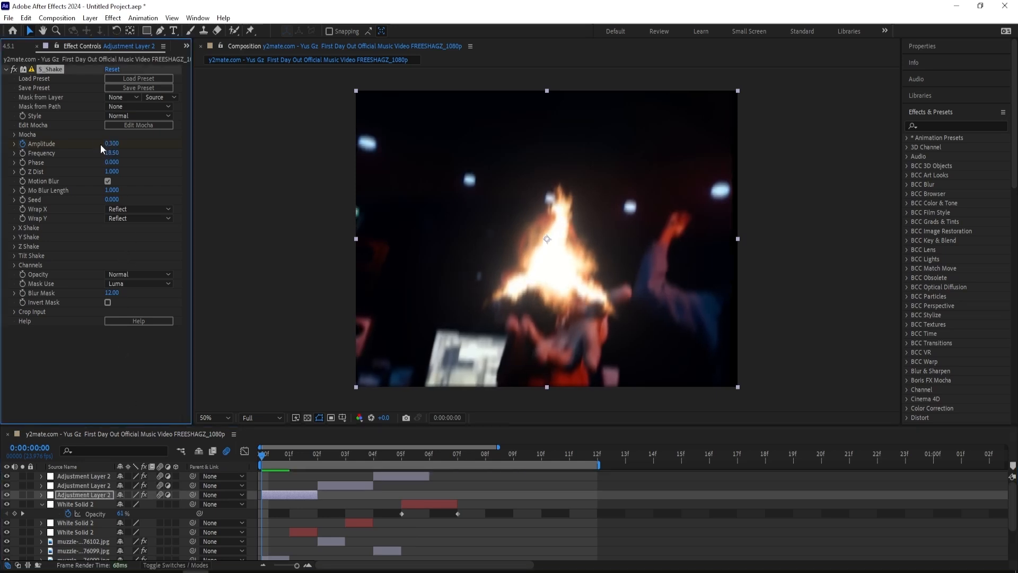
{"action": "left_click_drag", "start_coordinate": [262, 460], "coordinate": [329, 457]}
{"action": "left_click", "coordinate": [350, 485]}
{"action": "left_click_drag", "start_coordinate": [107, 144], "coordinate": [105, 149]}
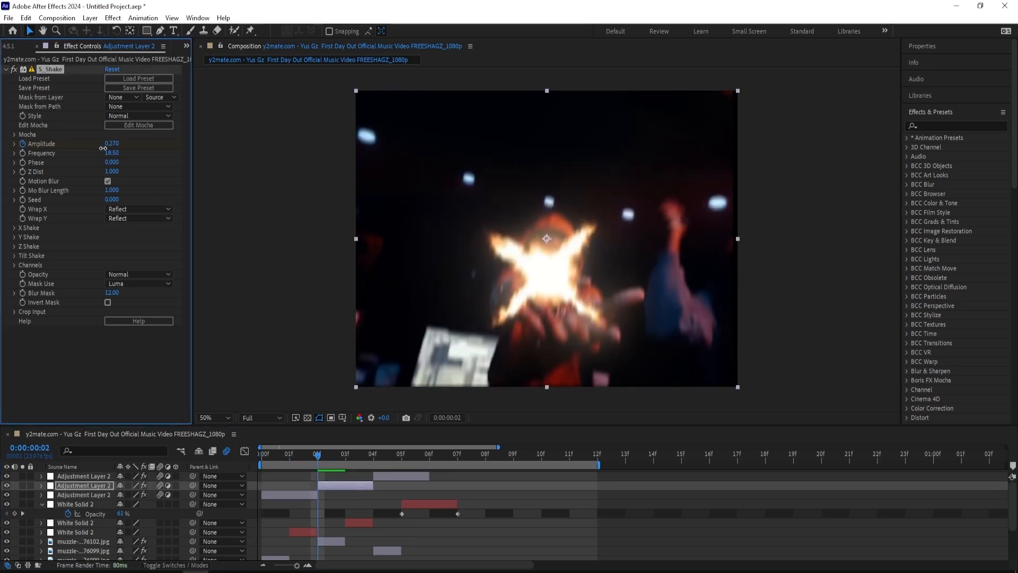
- Preview the flash sequence from the start and extend the work area to about 0:00:01:15
{"action": "left_click_drag", "start_coordinate": [318, 457], "coordinate": [148, 457]}
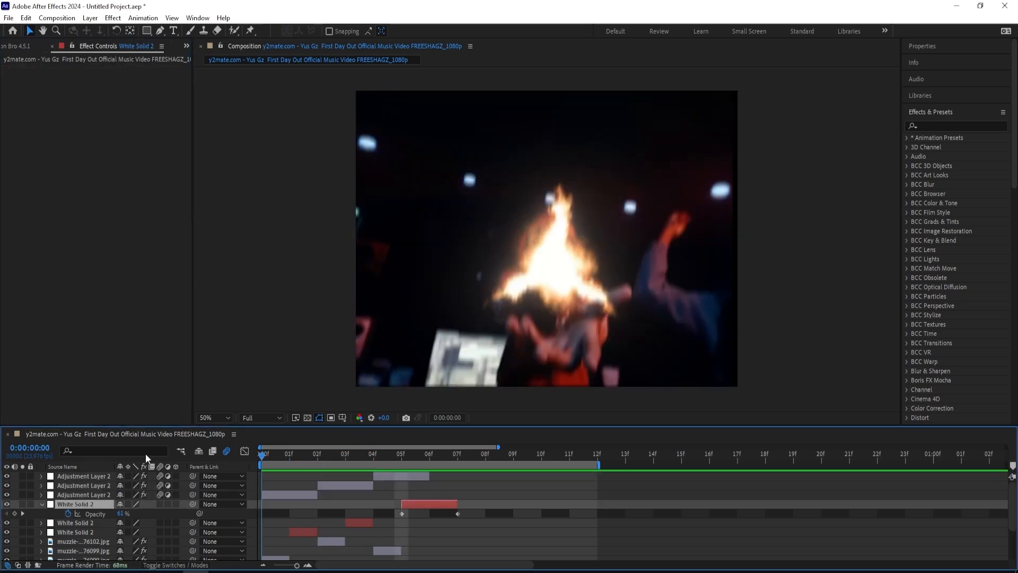
{"action": "key", "text": "space"}
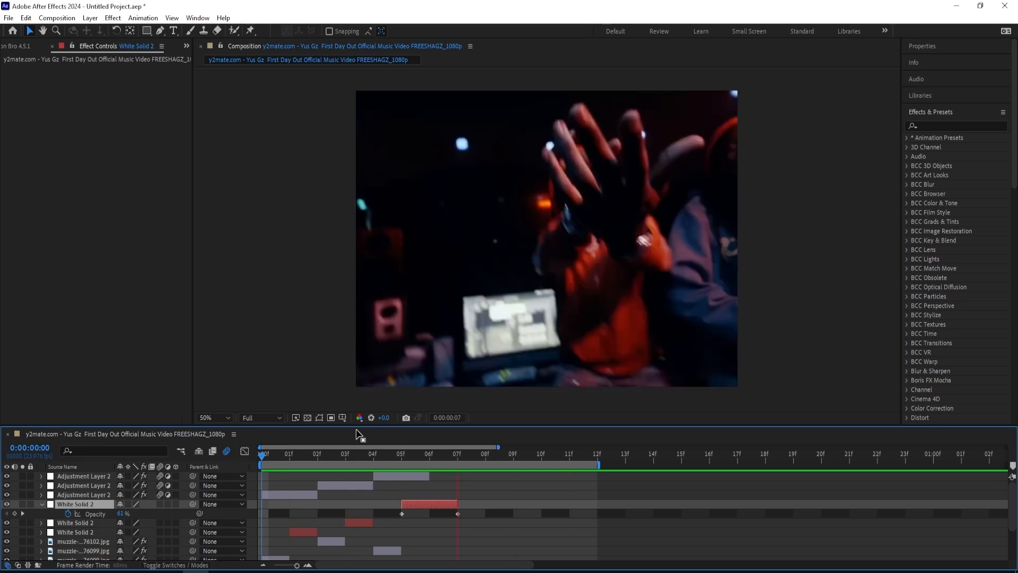
{"action": "scroll", "coordinate": [280, 456], "scroll_direction": "down", "scroll_amount": 3}
{"action": "key", "text": "space"}
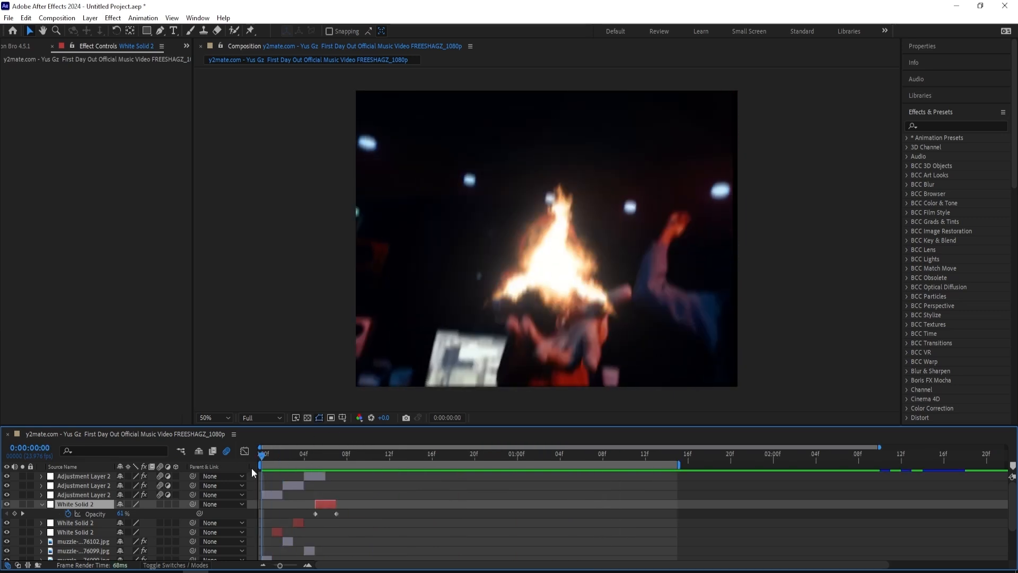
- Play back the extended work area from the start to review the flashes and camera shake
{"action": "left_click", "coordinate": [267, 495]}
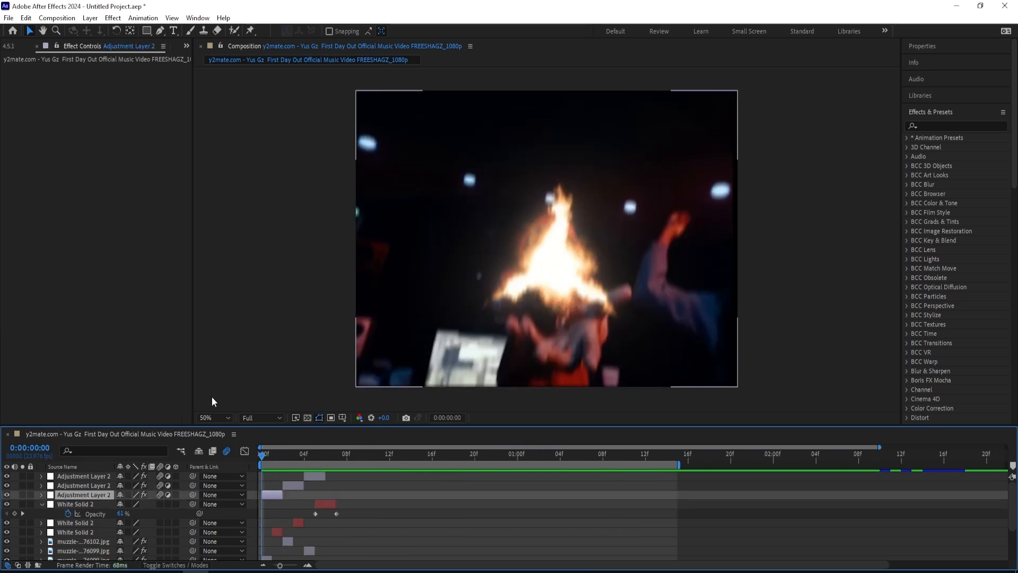
{"action": "left_click", "coordinate": [372, 486]}
{"action": "key", "text": "space"}
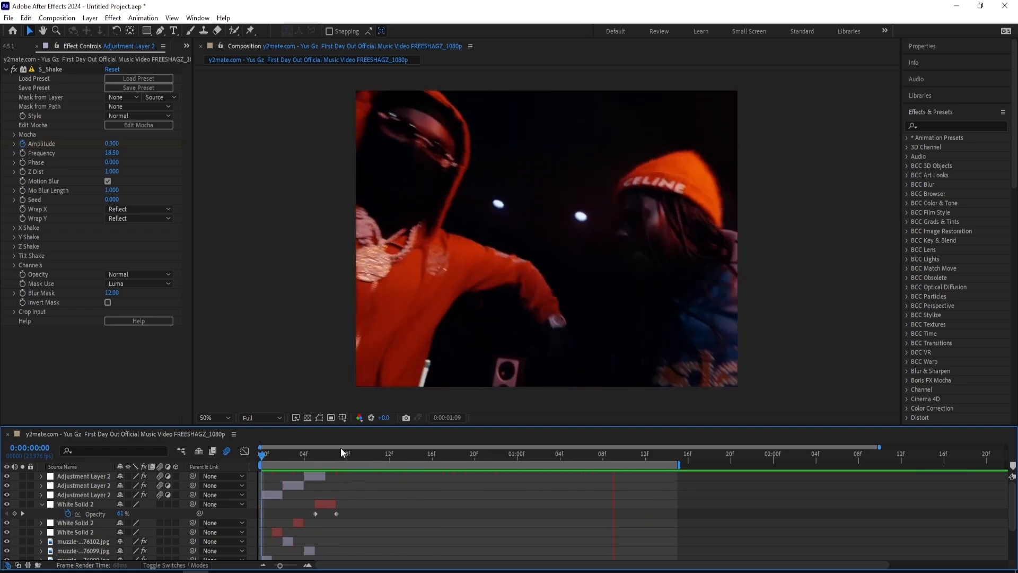
{"action": "key", "text": "space"}
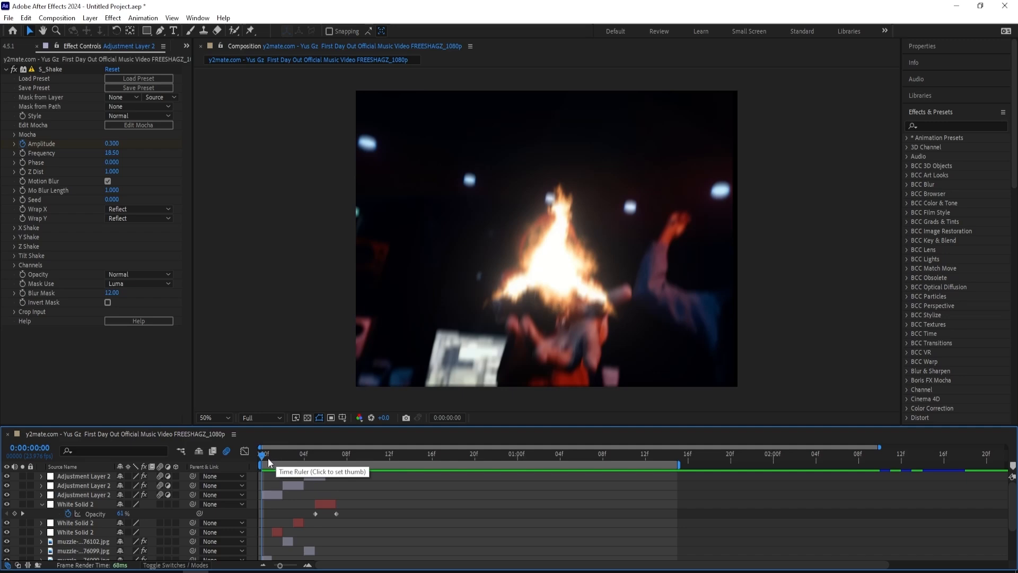
{"action": "key", "text": "space"}
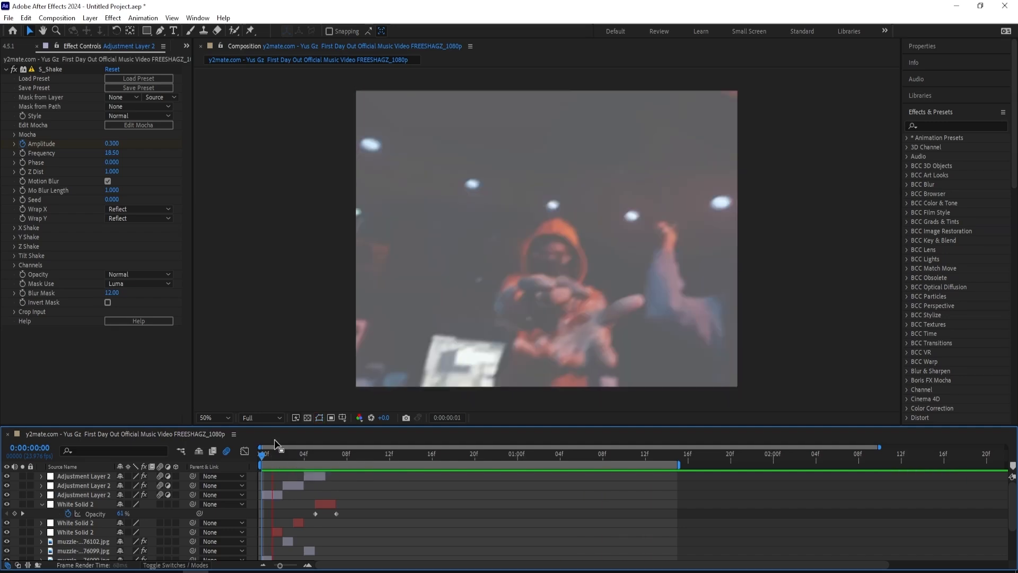